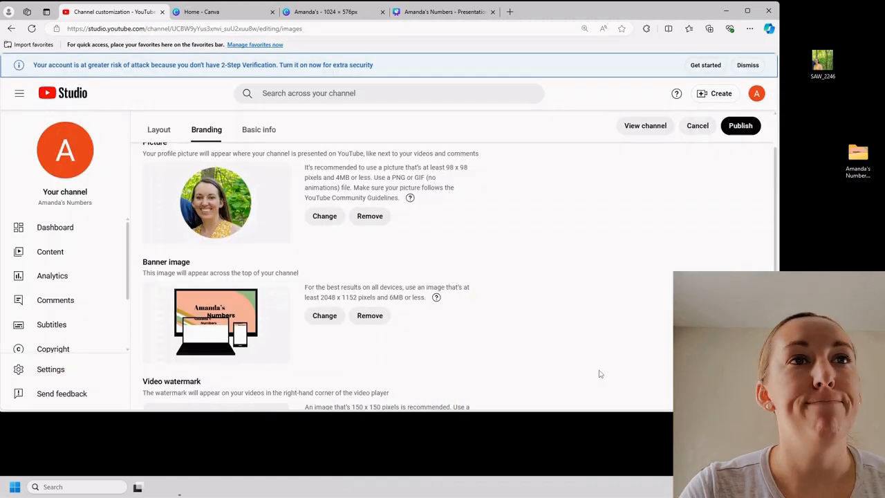
Search the web for "remove background" in a new browser tab and open the remove.bg site
click(510, 12)
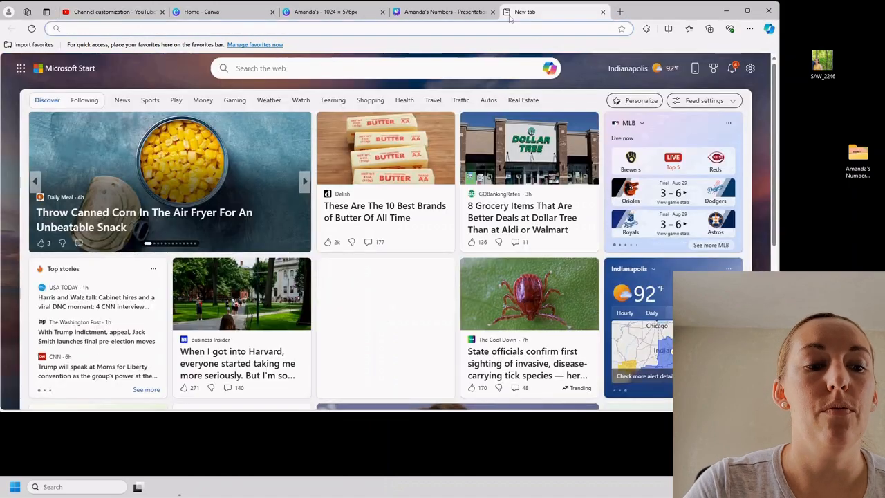
text(re)
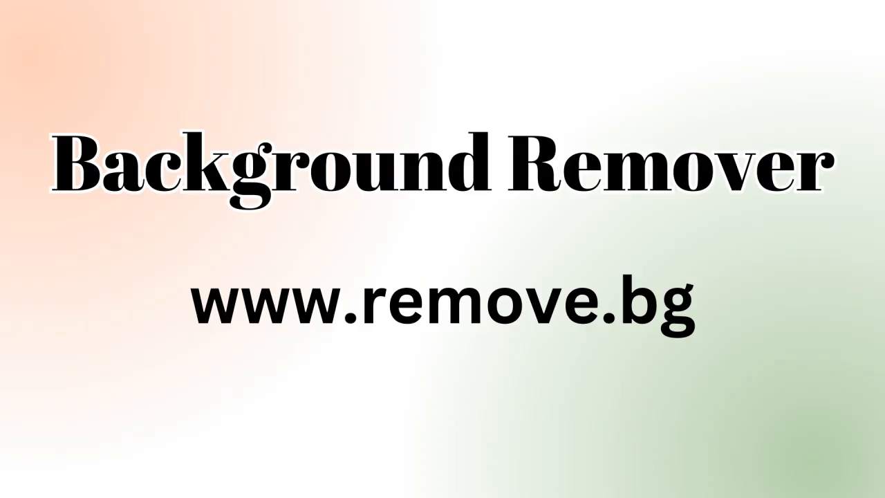
text(move background)
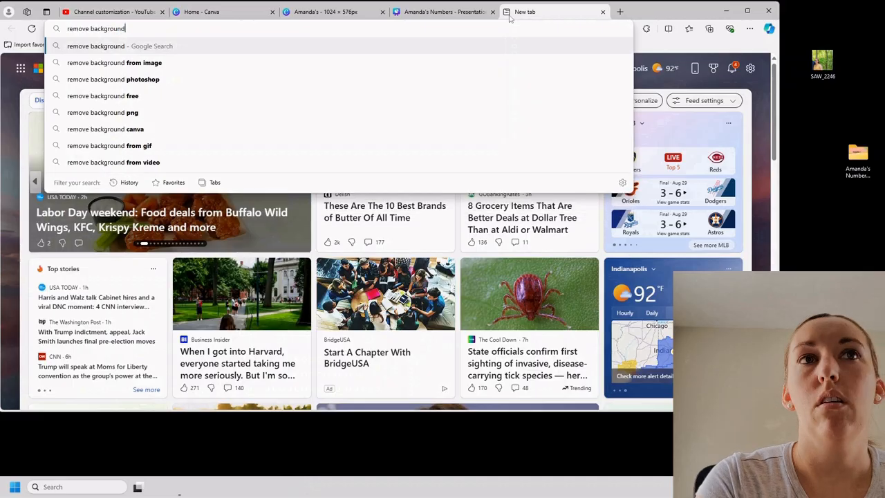
key(Return)
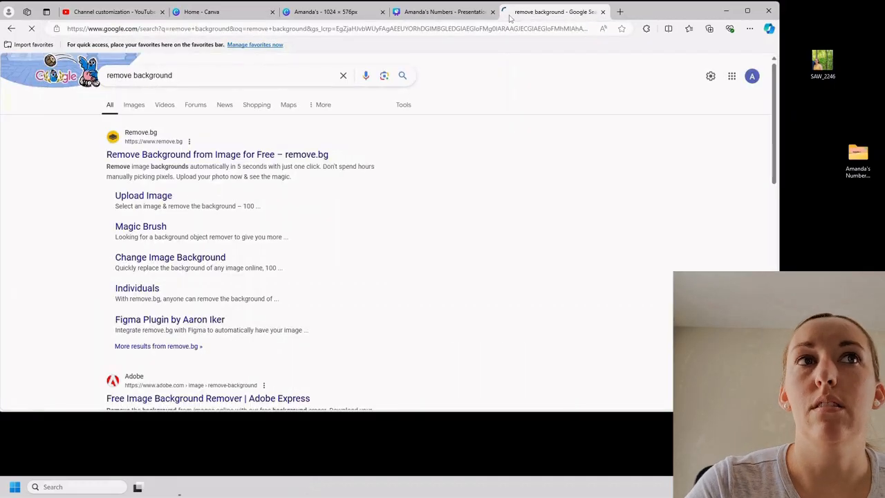
click(237, 156)
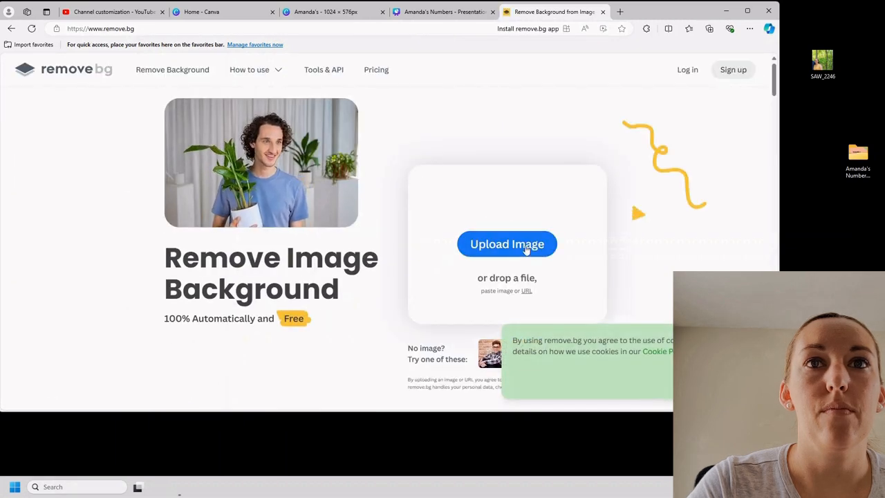
Upload the photo SAW_2246 from the desktop to remove.bg for background removal
click(527, 247)
scroll(200, 183, down, 5)
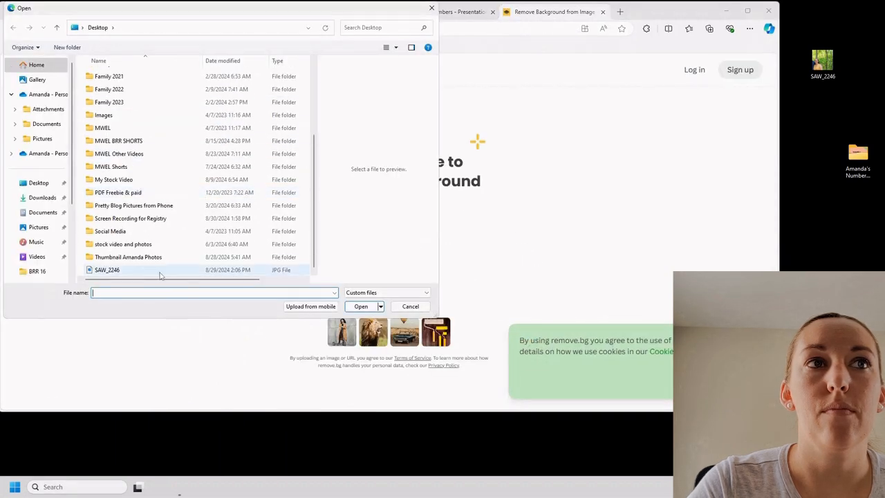
double_click(154, 272)
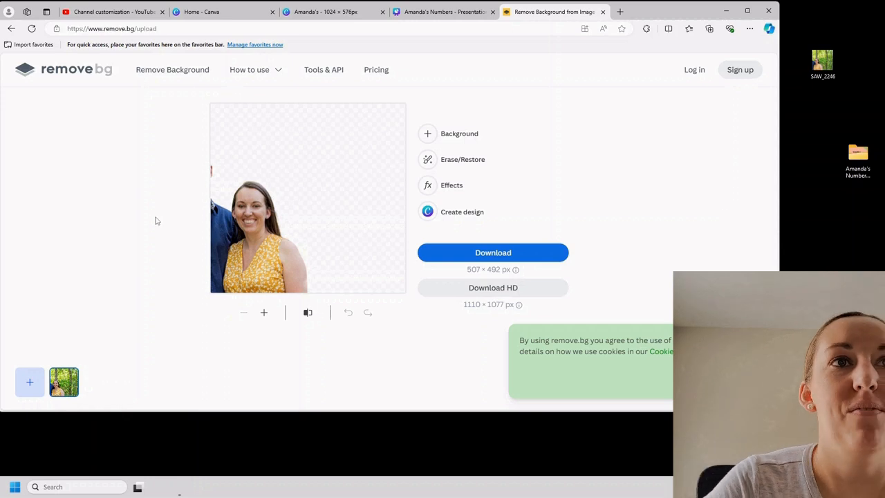
Download the standard-resolution cutout, copy SAW_2246-removebg-preview.png to the desktop and close remove.bg
click(479, 253)
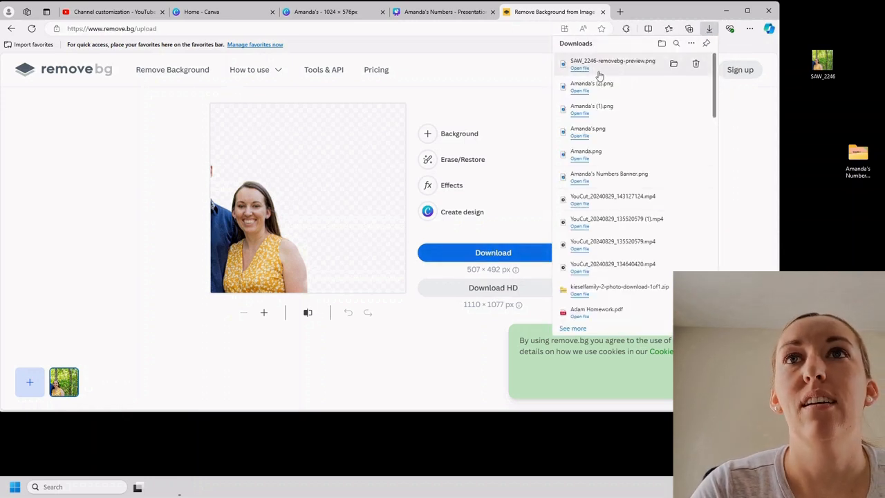
drag(600, 66, 833, 110)
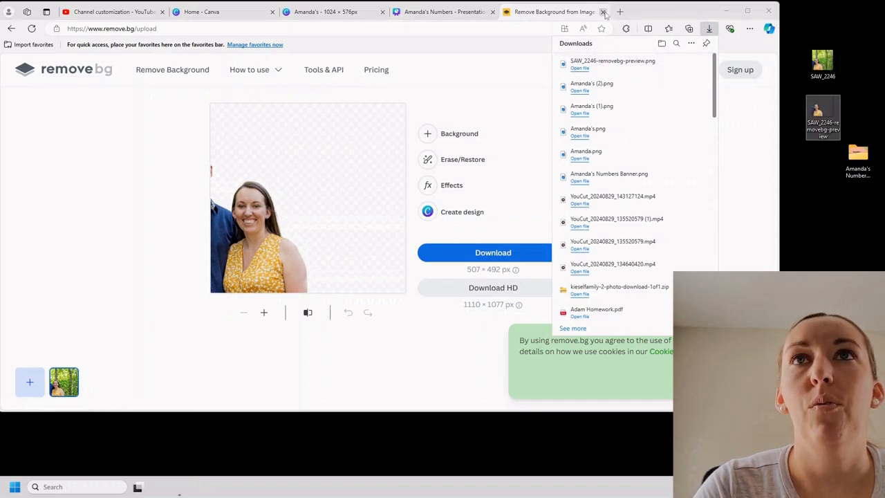
click(603, 12)
Switch to Canva and create a new custom-size design of 800 × 800 px
click(251, 17)
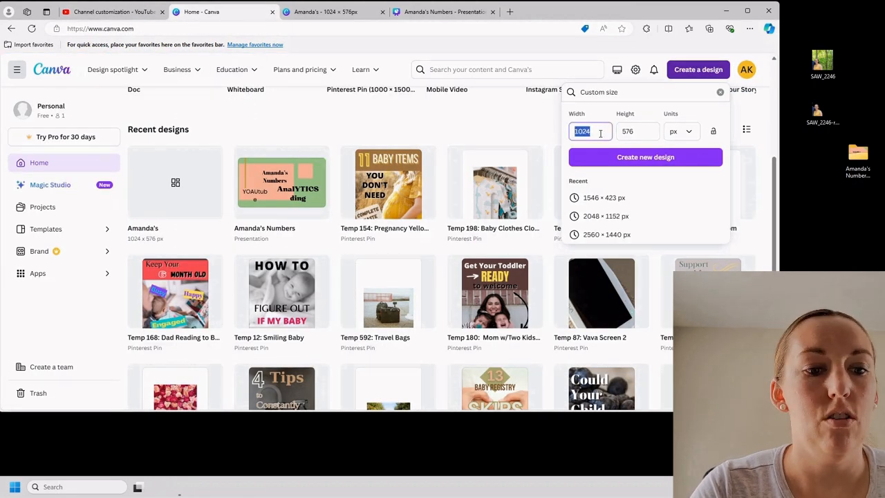
key(BackSpace)
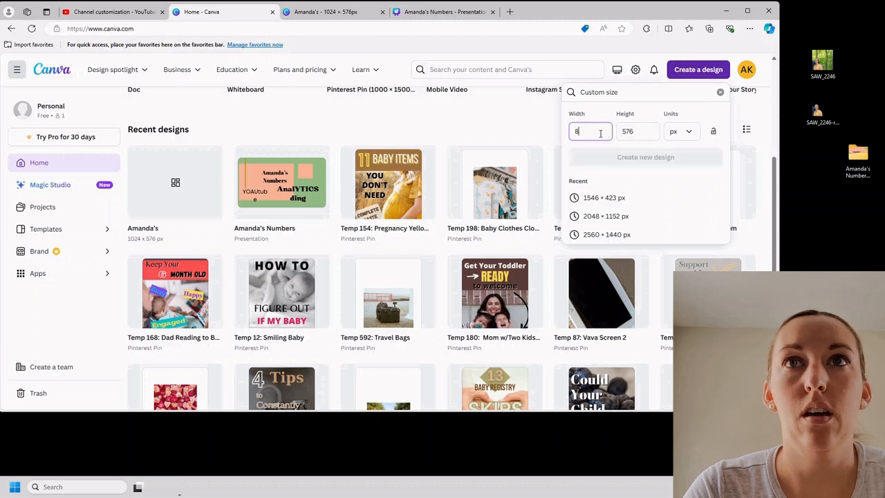
text(800)
key(Tab)
text(800)
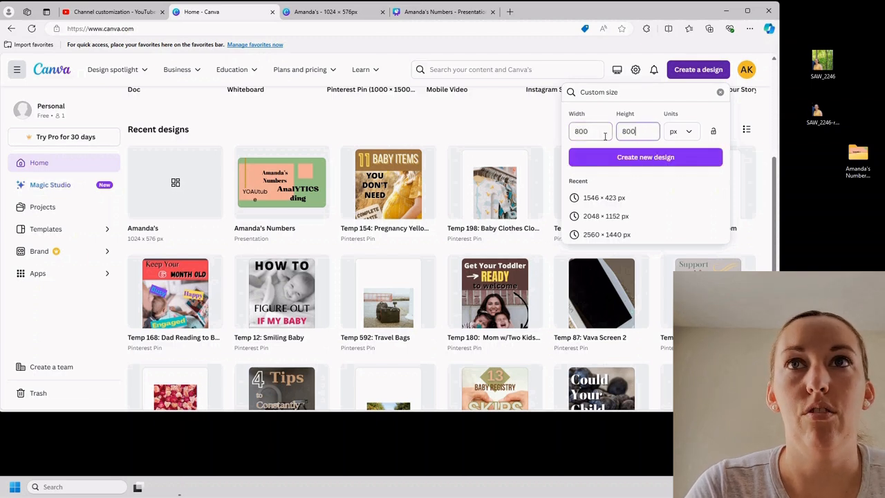
click(632, 158)
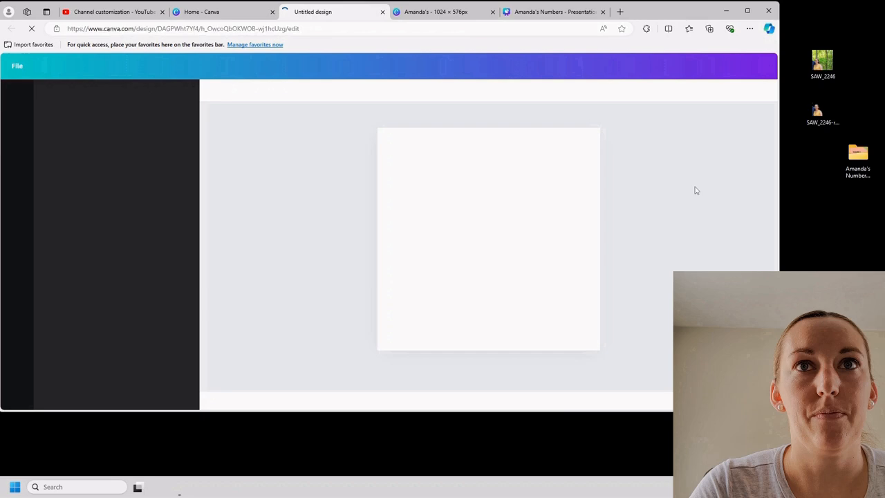
Place the SAW_2246-removebg-preview cutout on the blank page and enlarge it so the woman fills the canvas
drag(818, 114, 489, 209)
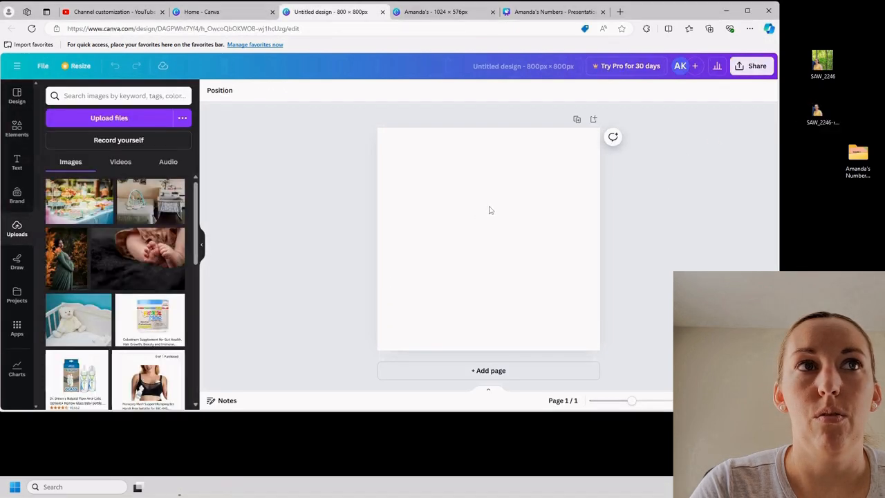
drag(551, 179, 757, 69)
drag(498, 242, 452, 293)
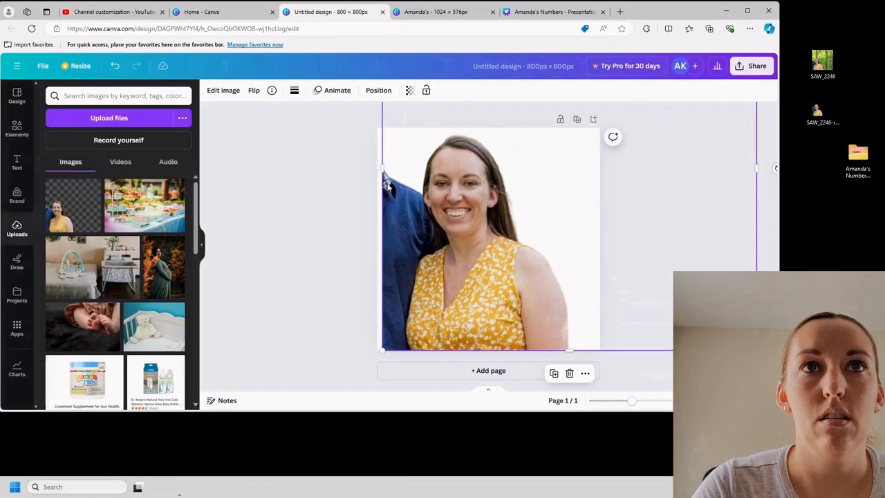
Crop the cutout's left edge to trim the neighbouring person and set the page background to navy blue
drag(380, 168, 404, 168)
click(391, 155)
click(211, 90)
click(97, 201)
click(413, 188)
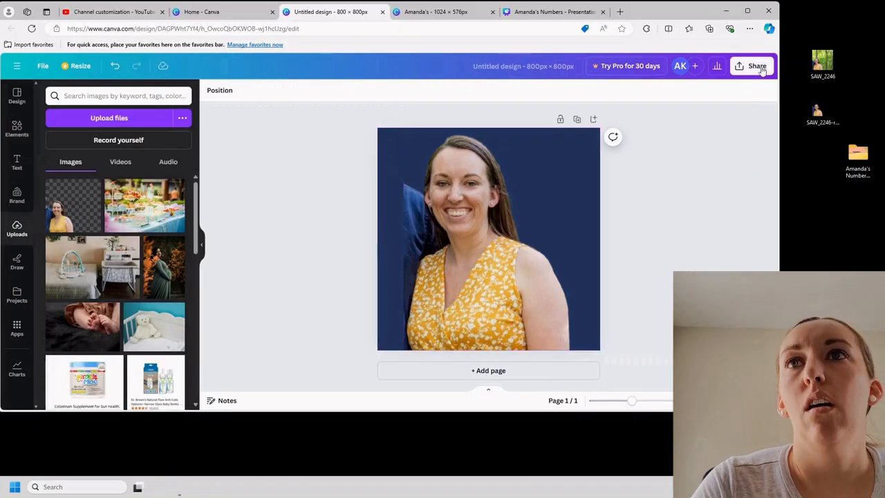
Download the portrait design as a PNG and copy the Untitled design file to the desktop
click(754, 66)
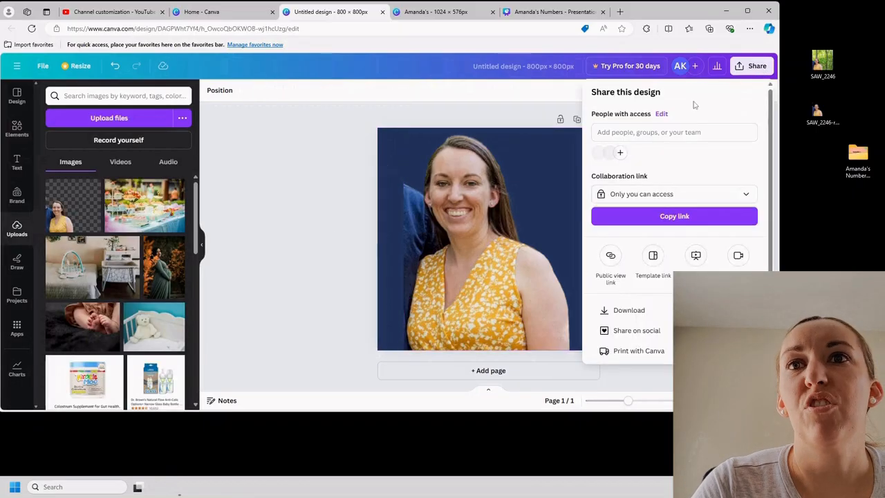
click(629, 310)
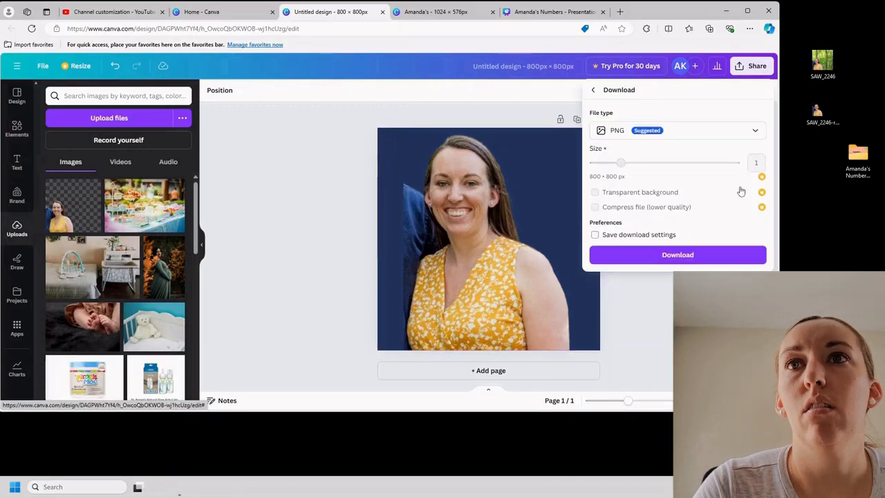
click(716, 255)
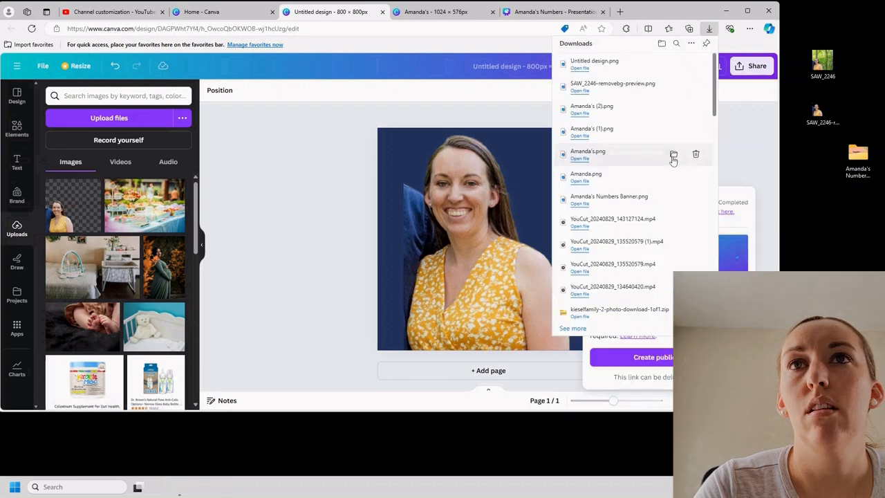
drag(599, 61, 822, 203)
Switch to YouTube Studio and replace the channel's profile picture with the Untitled design image, cropped around the face
click(137, 12)
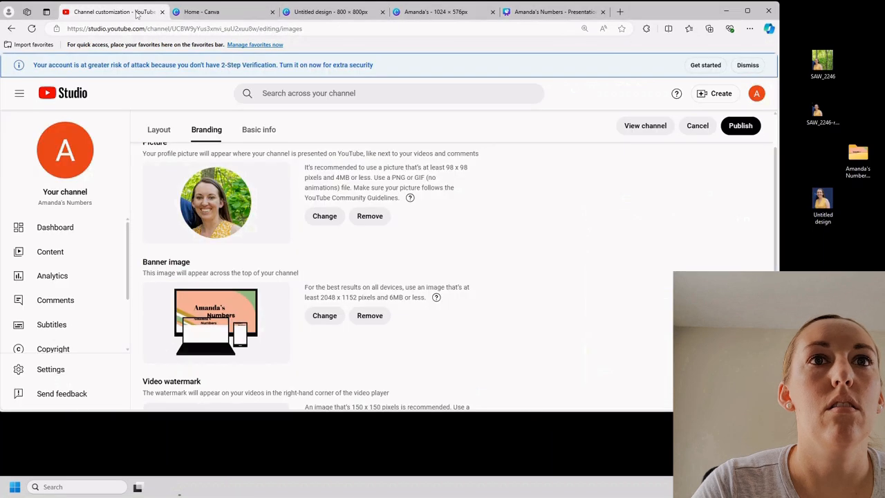
click(369, 215)
click(324, 215)
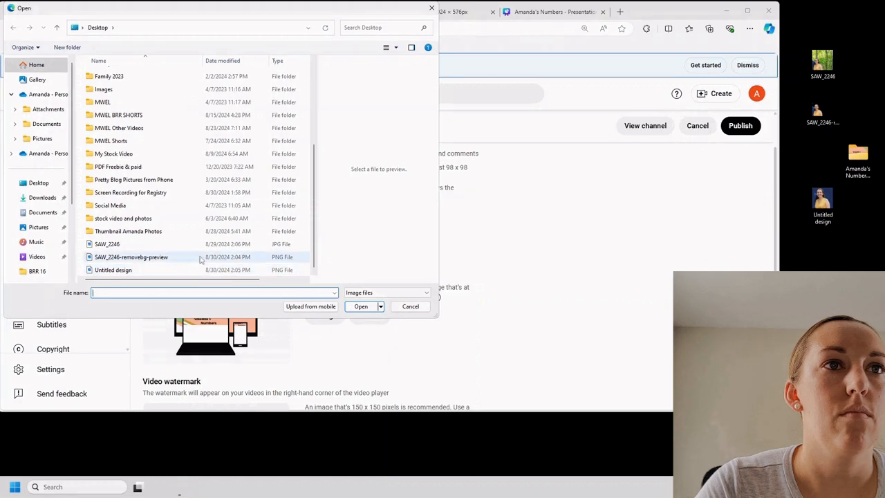
double_click(179, 272)
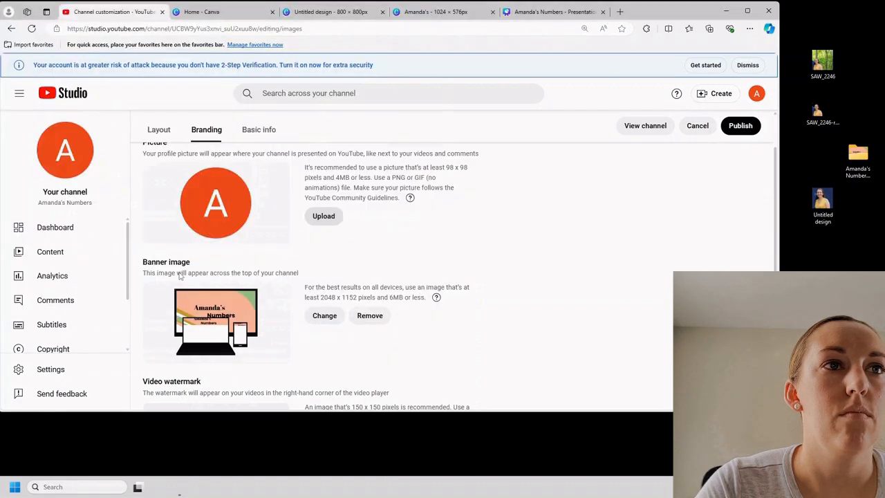
drag(529, 115, 448, 116)
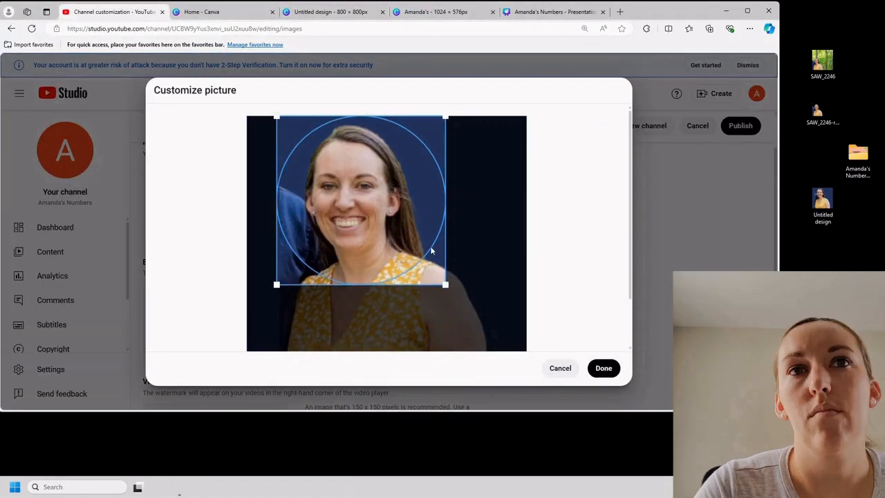
click(604, 368)
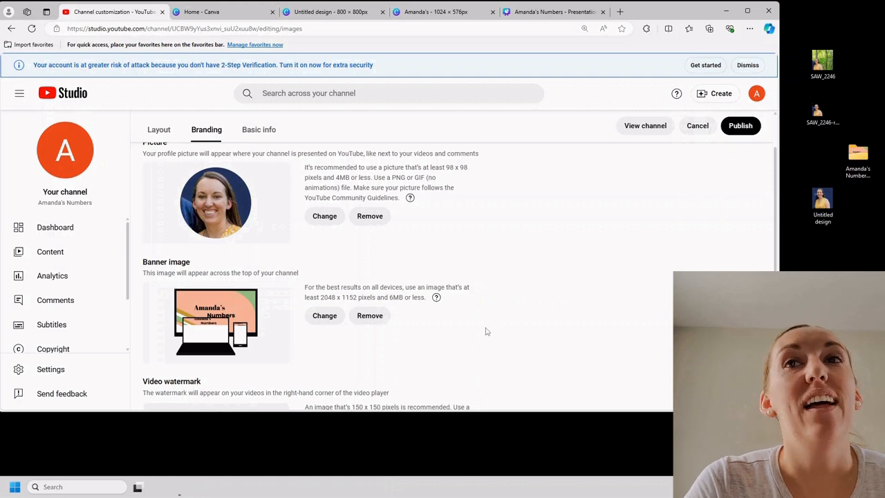
key(ctrl+a)
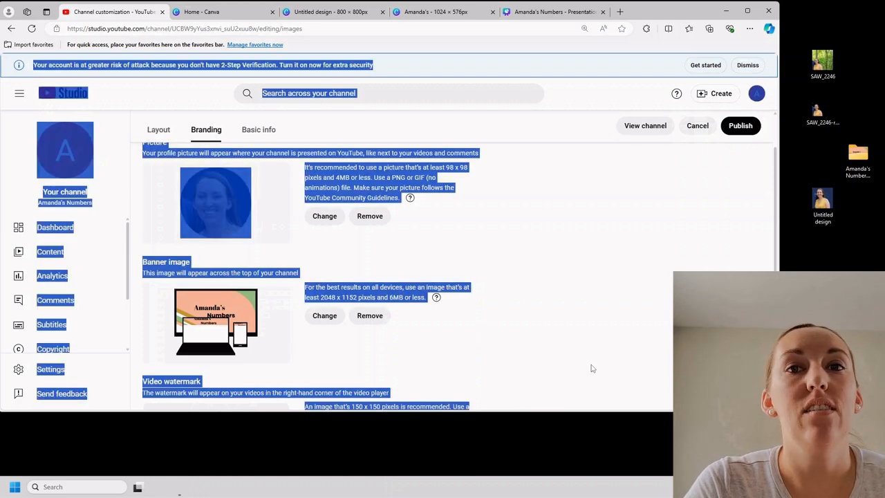
click(585, 360)
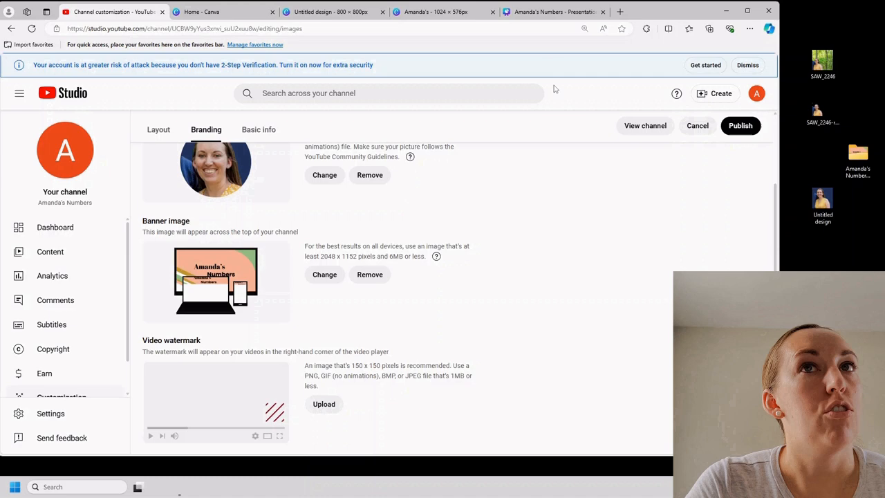
Switch to Canva and create a new custom-size design of 150 × 150 px for the video watermark
click(207, 11)
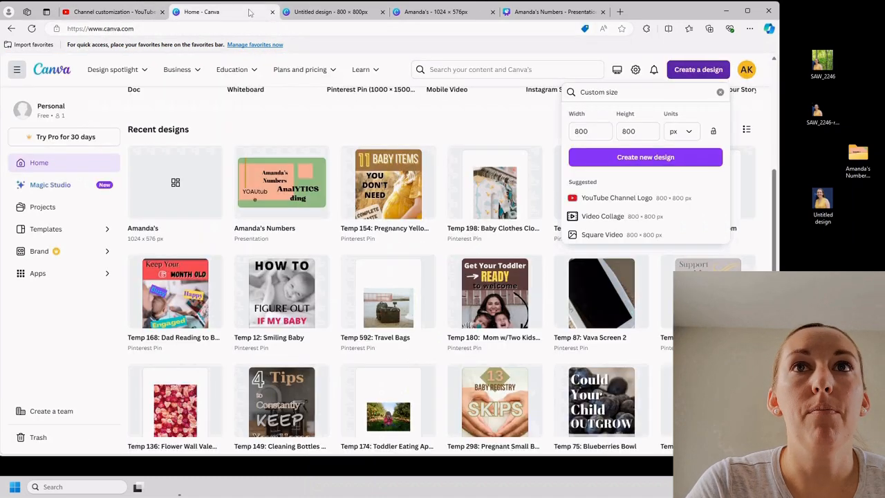
click(699, 70)
click(698, 70)
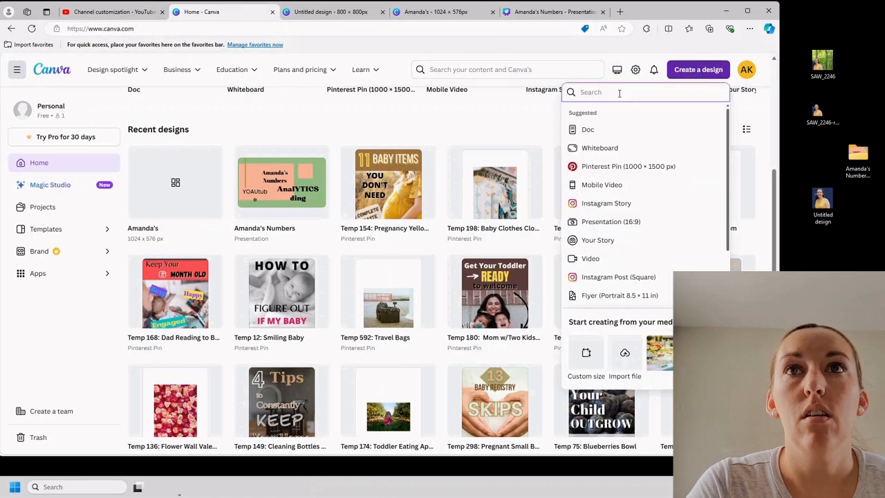
click(587, 352)
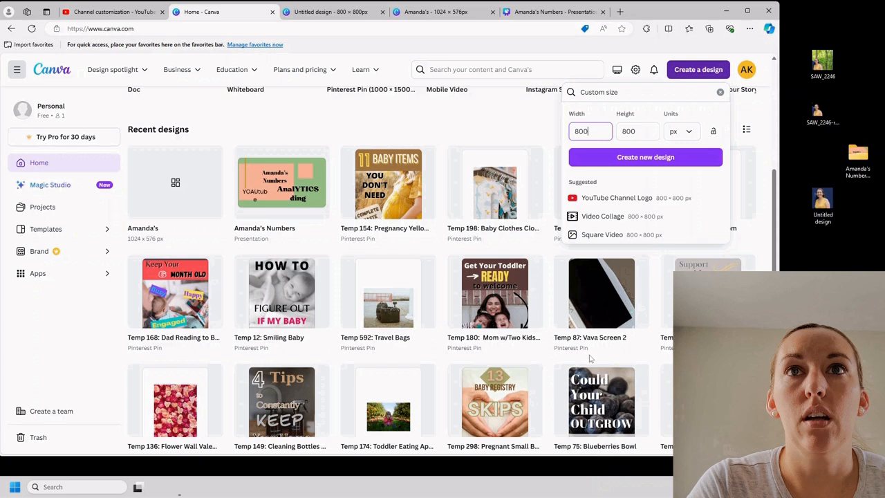
double_click(576, 130)
text(1)
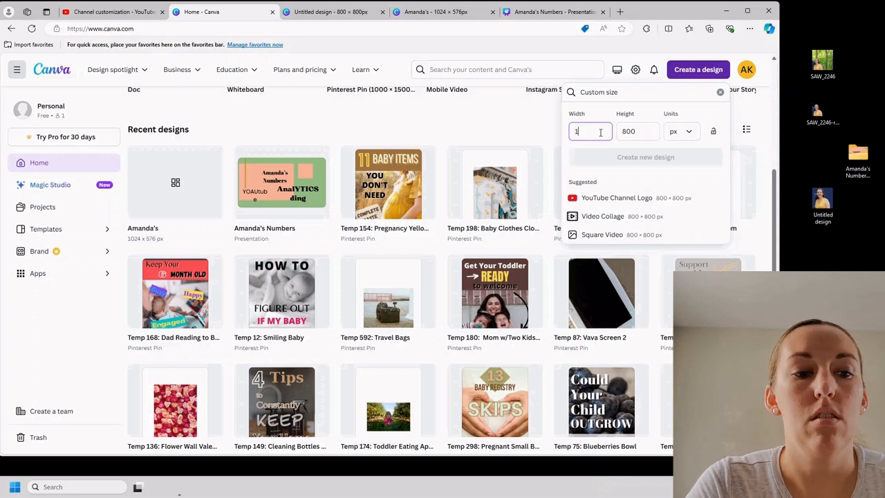
text(50)
double_click(629, 131)
text(150)
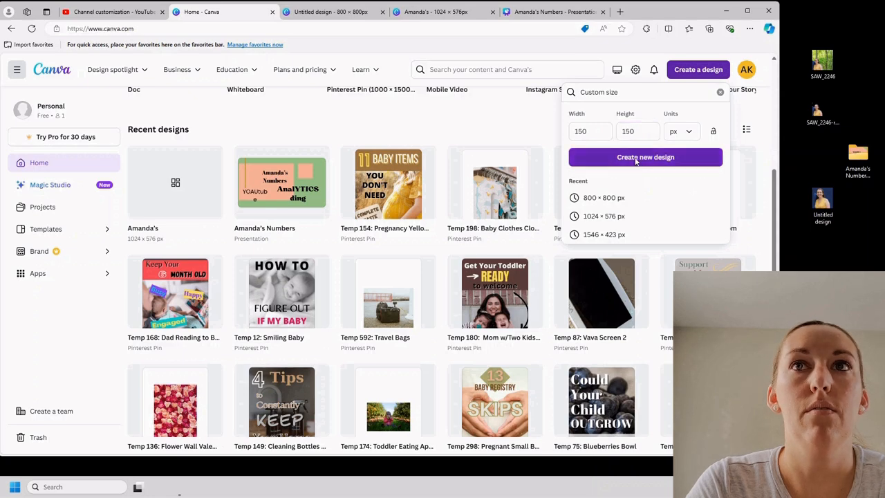
click(645, 157)
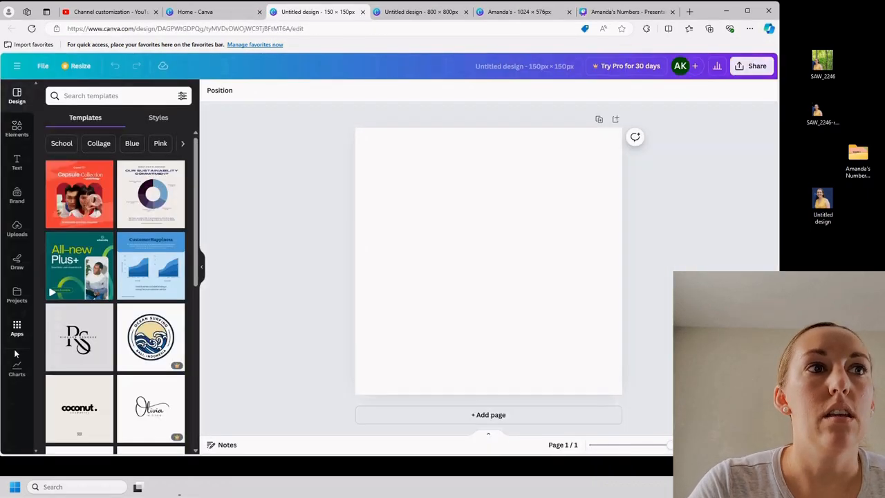
Search the templates and styles for "youtube" and browse the results for a watermark design
click(104, 96)
text(yo)
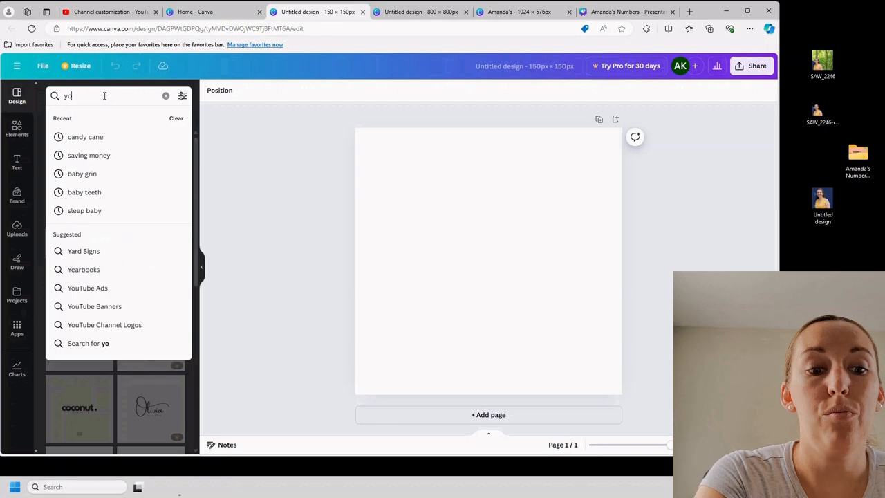
text(utube)
key(Return)
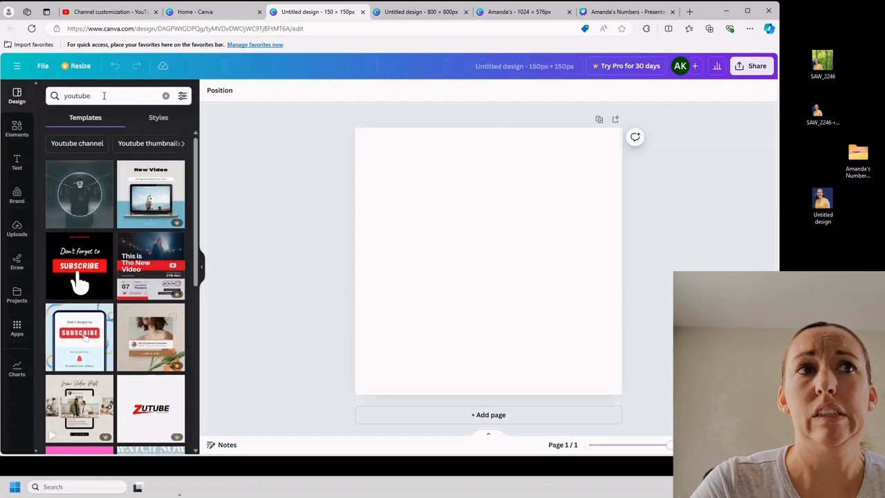
scroll(139, 287, down, 10)
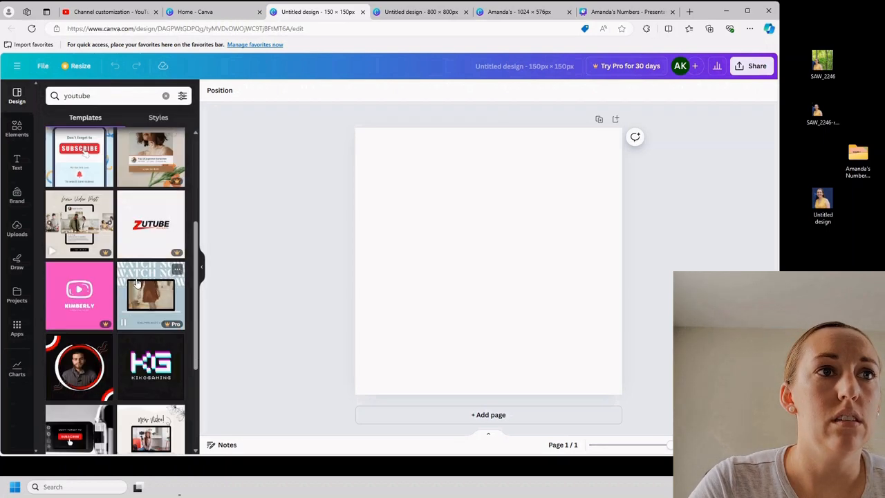
scroll(149, 289, down, 2)
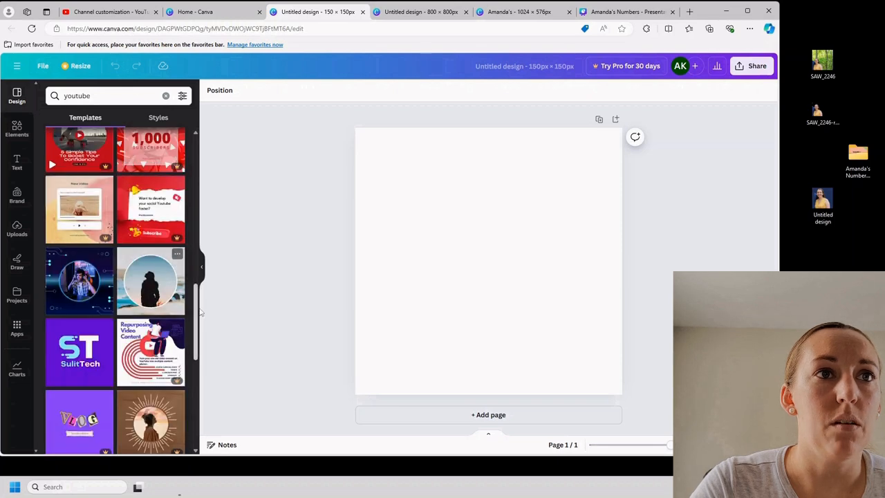
scroll(198, 335, down, 3)
scroll(198, 335, down, 5)
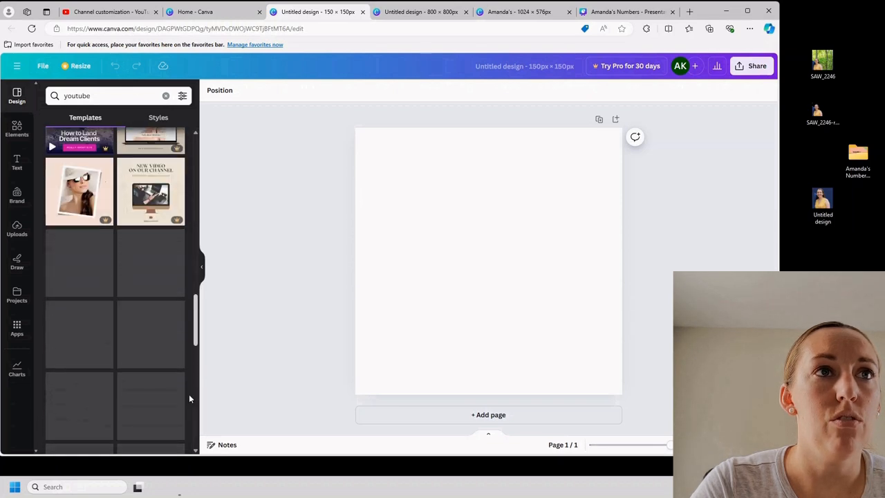
drag(197, 380, 220, 136)
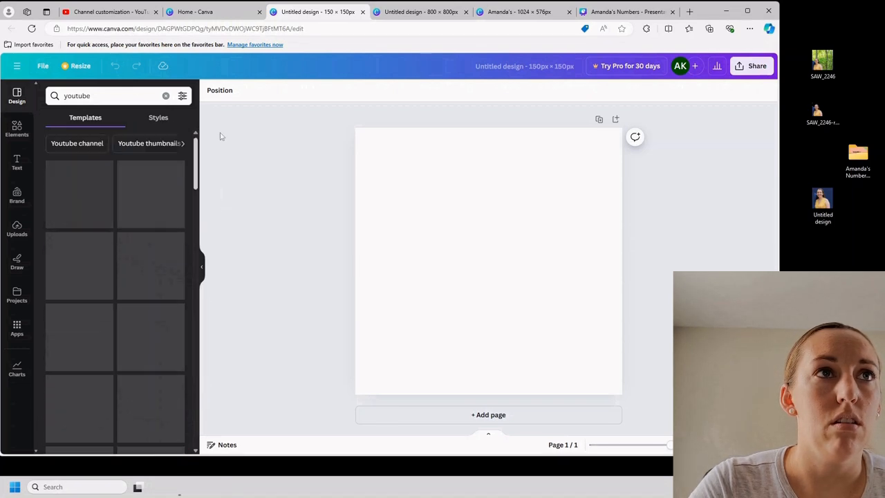
click(158, 123)
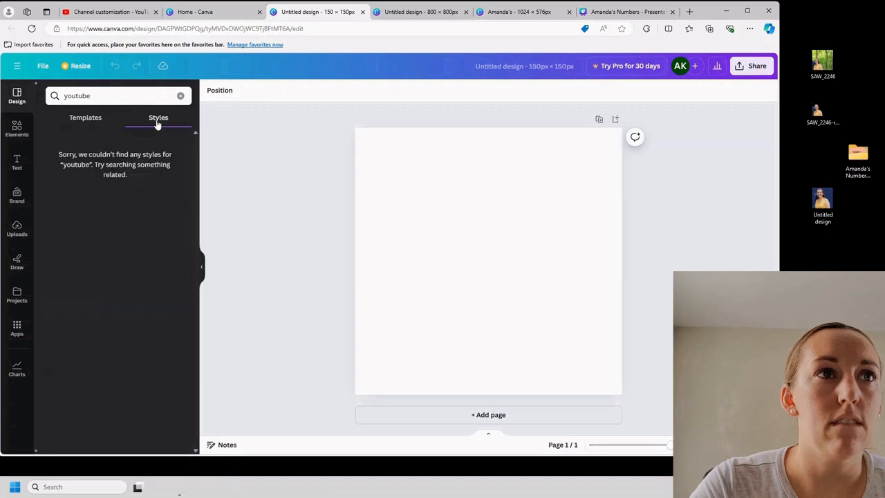
Search the elements for "youtube", add the red rounded-square play-button graphic, and enlarge it to fill the page
click(17, 128)
click(99, 96)
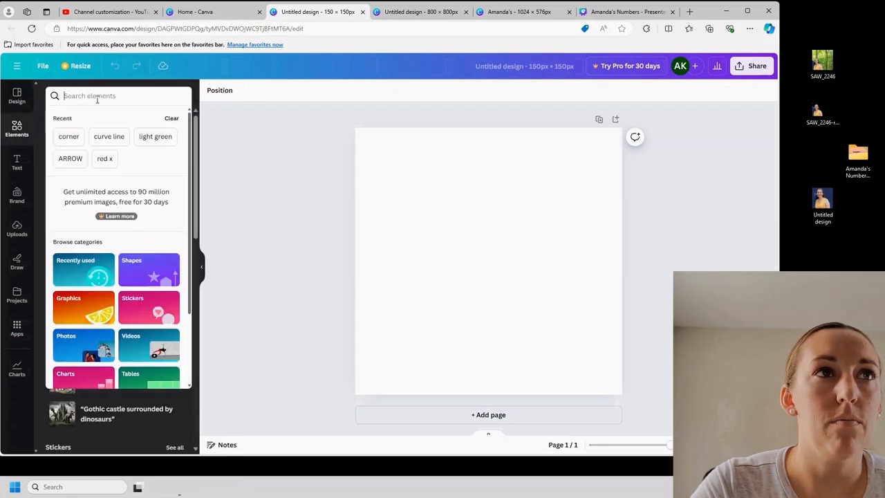
text(youtub)
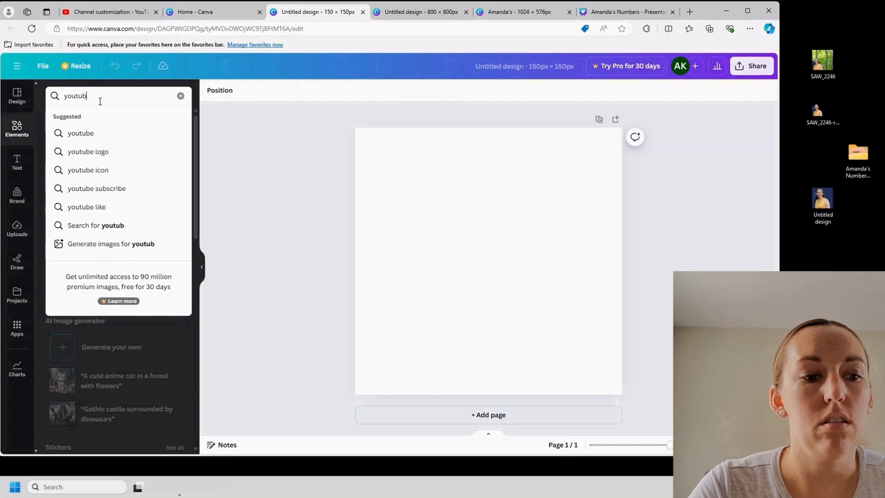
text(e)
key(Return)
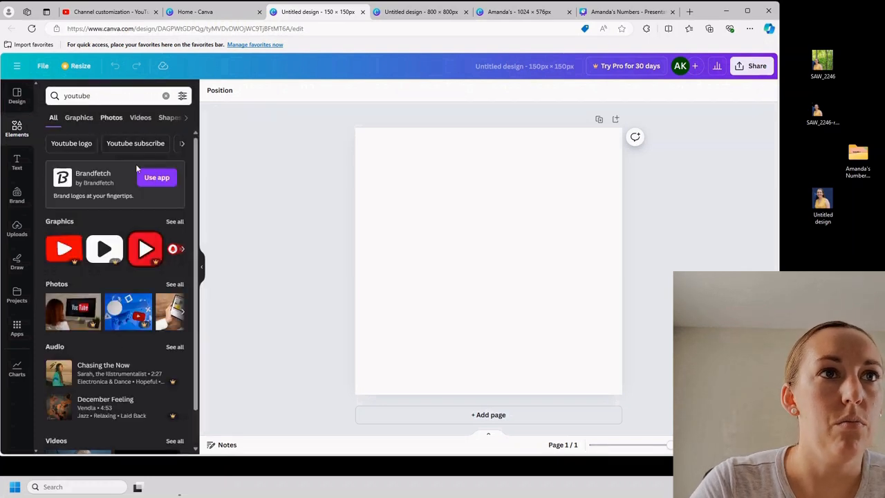
click(184, 249)
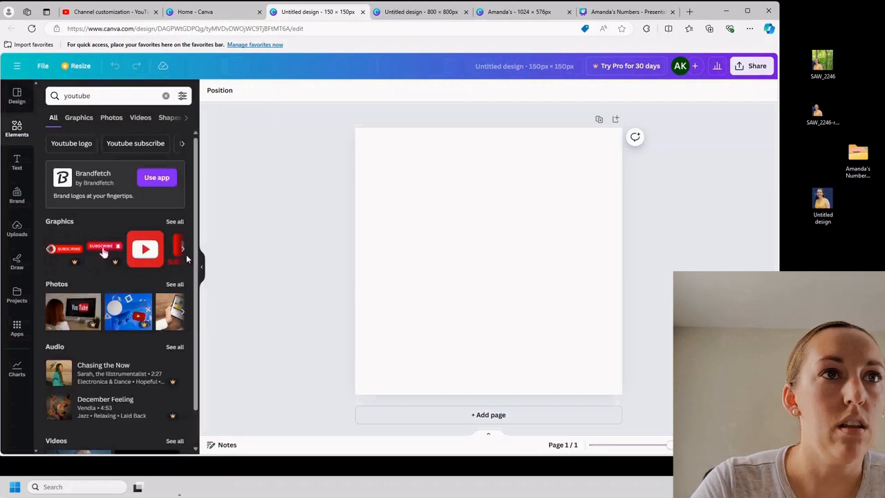
click(184, 251)
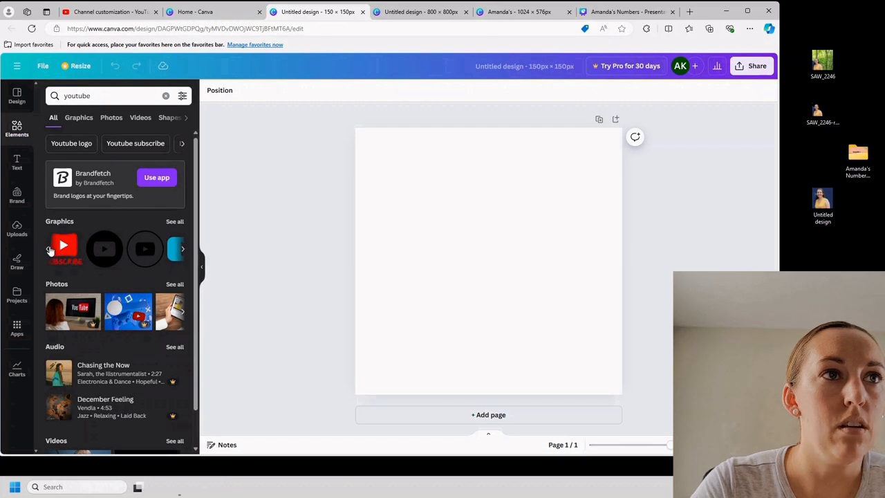
click(49, 250)
drag(146, 253, 465, 256)
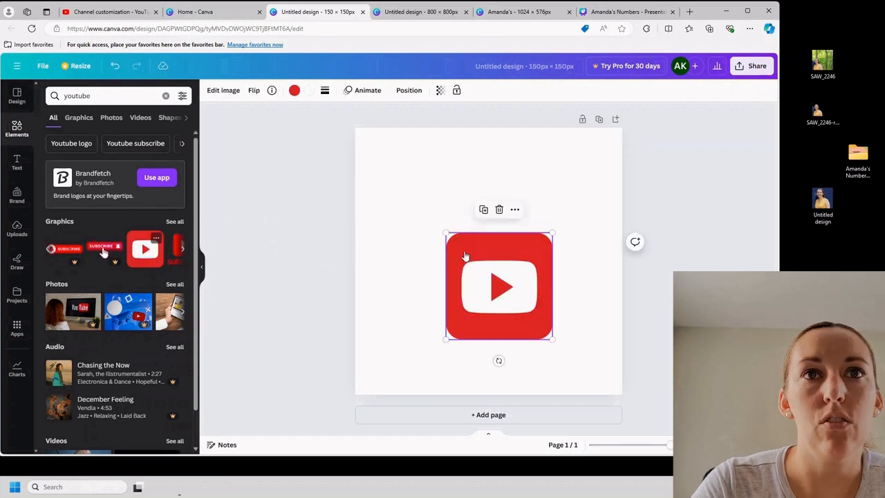
drag(552, 338, 622, 394)
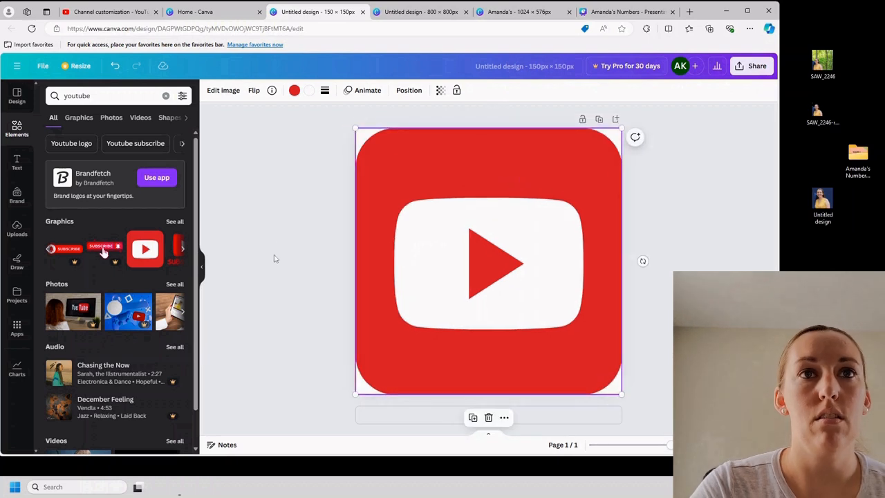
click(291, 260)
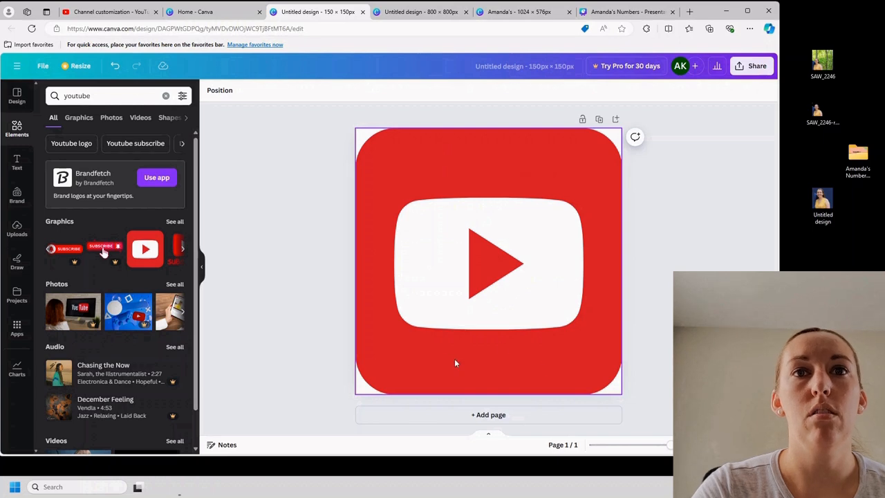
Add two subheading text boxes to the design, one reading "Subscribe" and the other "Here"
click(17, 161)
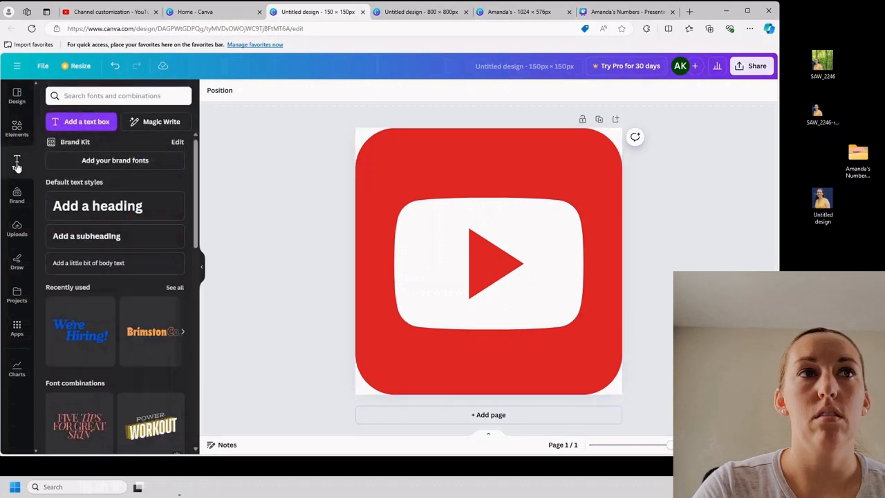
click(123, 235)
text(Subscribe)
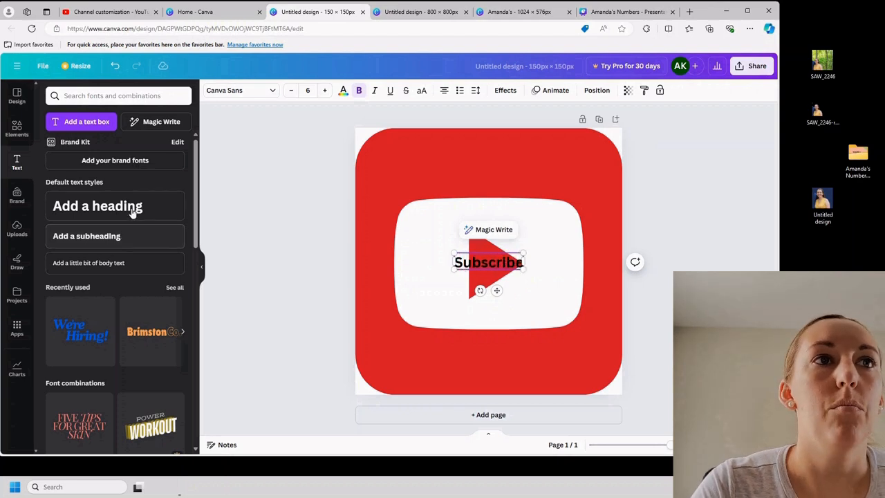
click(130, 236)
text(Here)
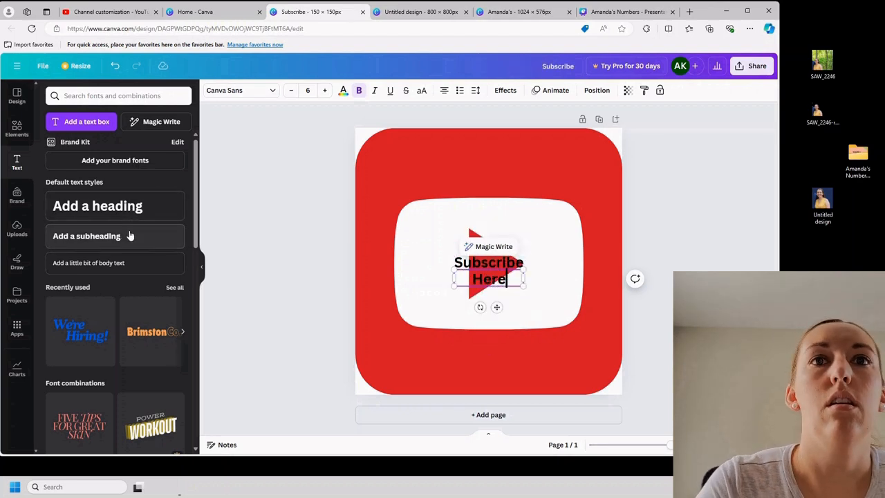
click(606, 278)
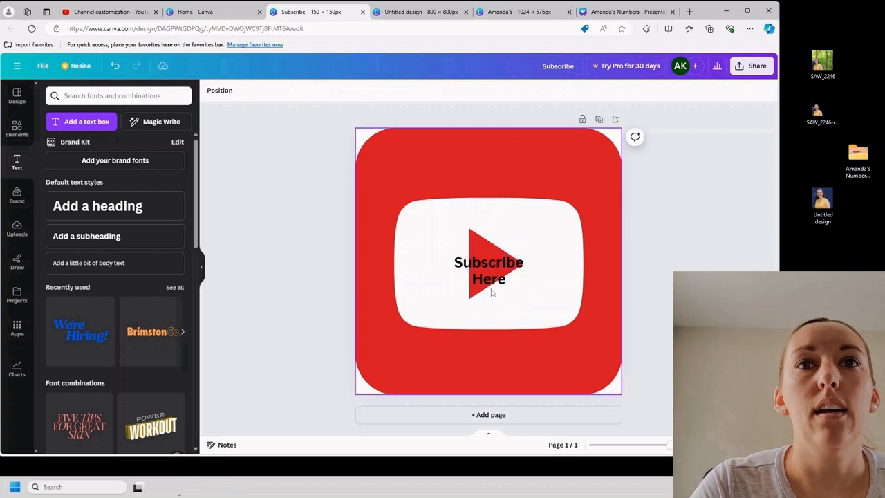
Move "Subscribe" above the white play-button shape and "Here" below it, centring "Subscribe" horizontally on the page
drag(488, 278, 488, 355)
drag(480, 262, 484, 178)
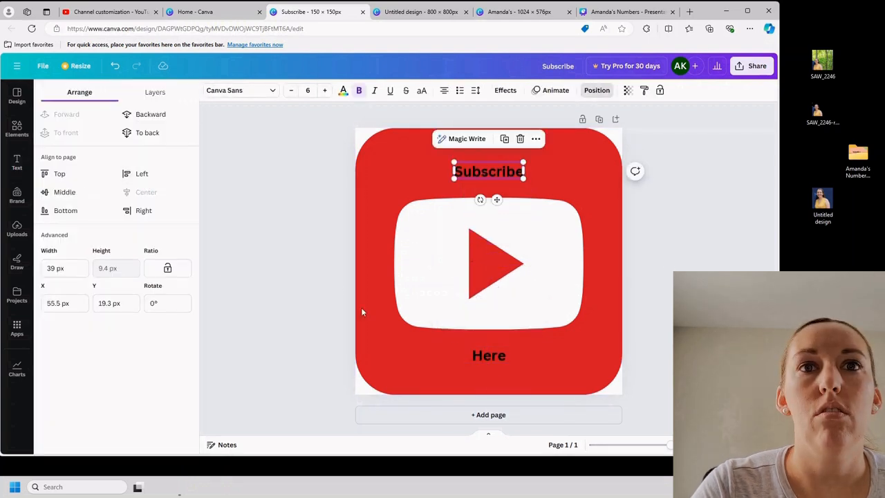
click(489, 355)
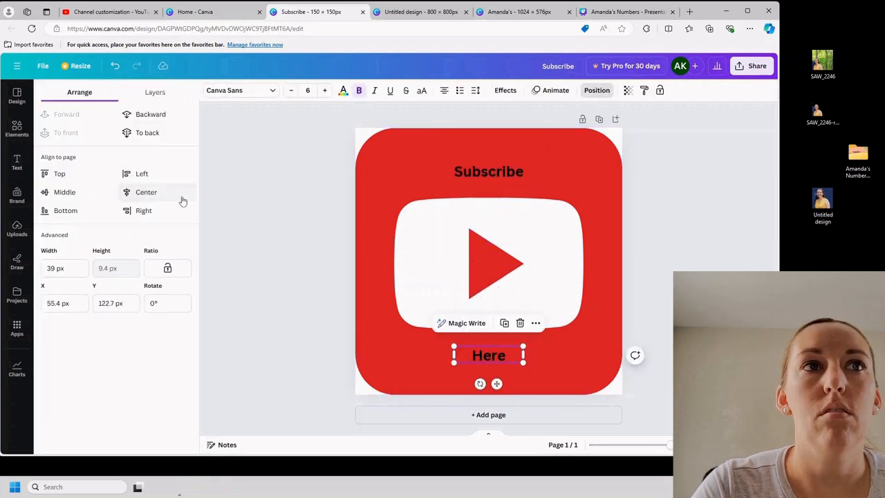
Set the font size of the "Subscribe" text to 8
click(485, 178)
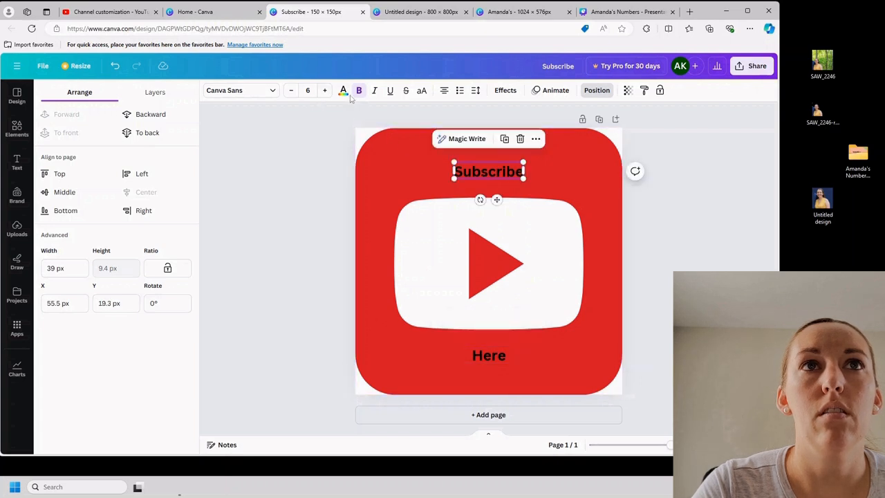
click(325, 91)
click(325, 90)
click(312, 159)
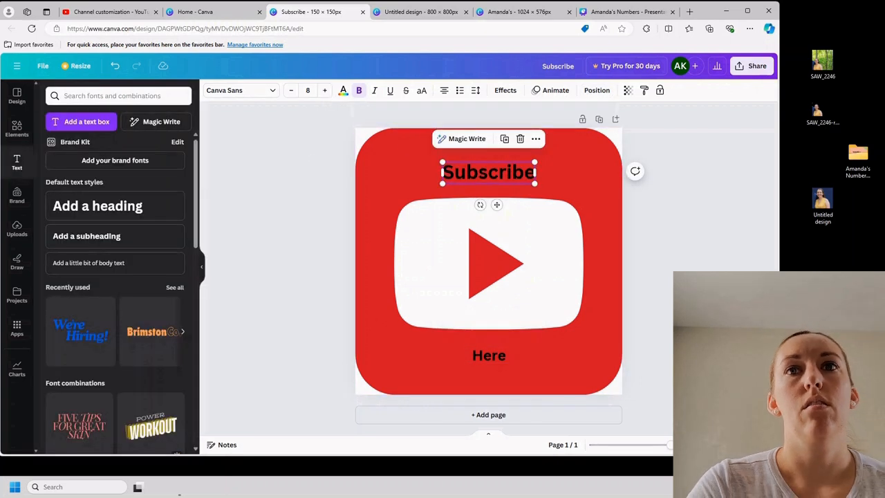
Place "Here" directly beneath a raised "Subscribe" above the white shape, with the text centred horizontally on the page
drag(474, 359, 486, 157)
drag(491, 191, 491, 177)
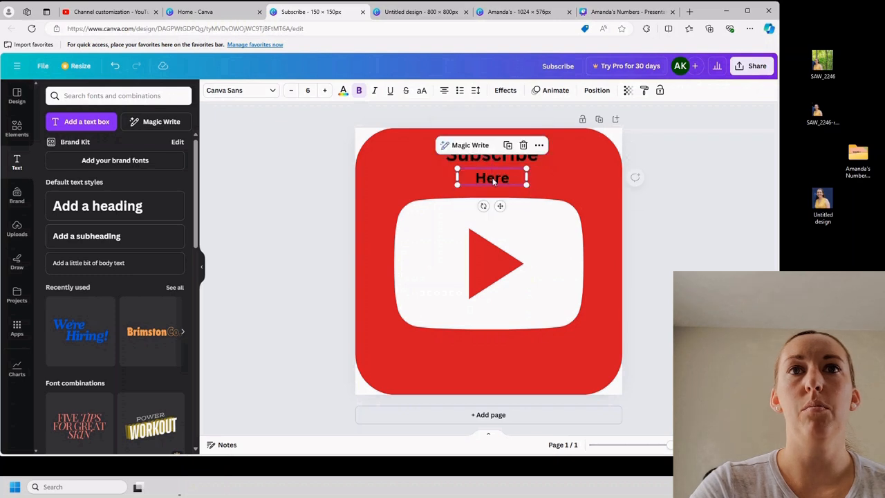
click(597, 90)
click(170, 192)
click(264, 205)
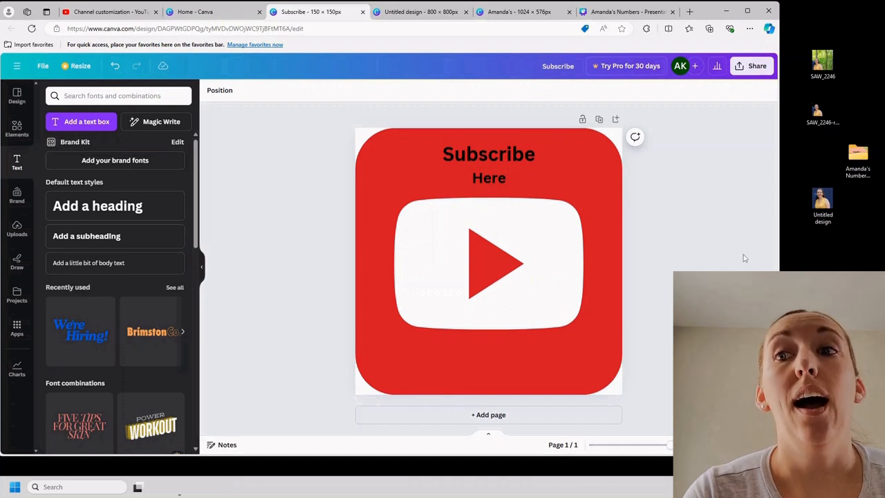
Download the watermark design as a PNG, copy the Subscribe file to the desktop, and switch to YouTube Studio
click(752, 67)
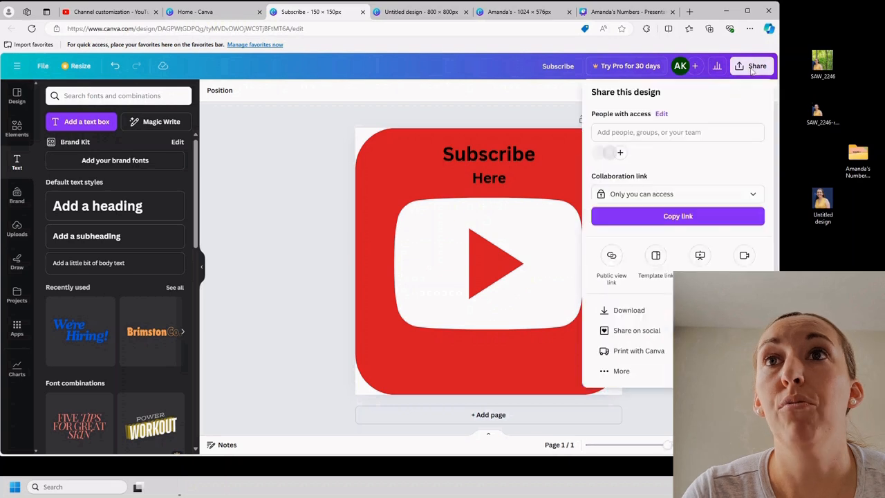
click(638, 312)
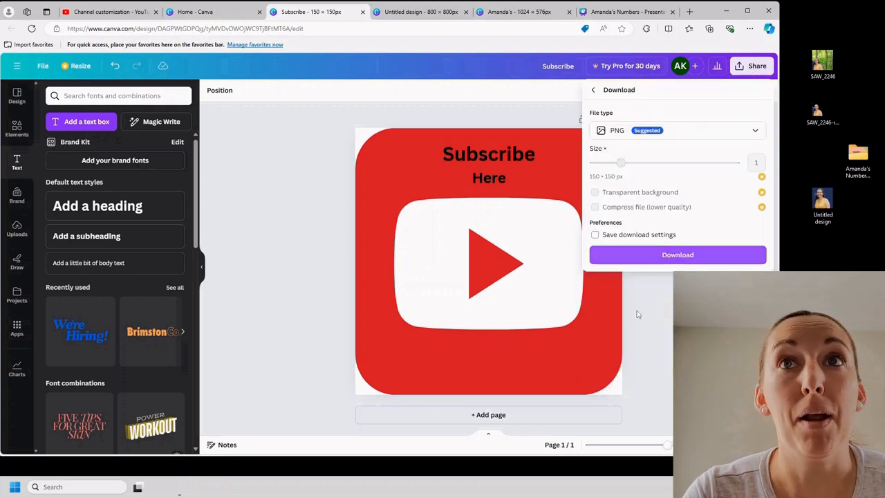
click(677, 257)
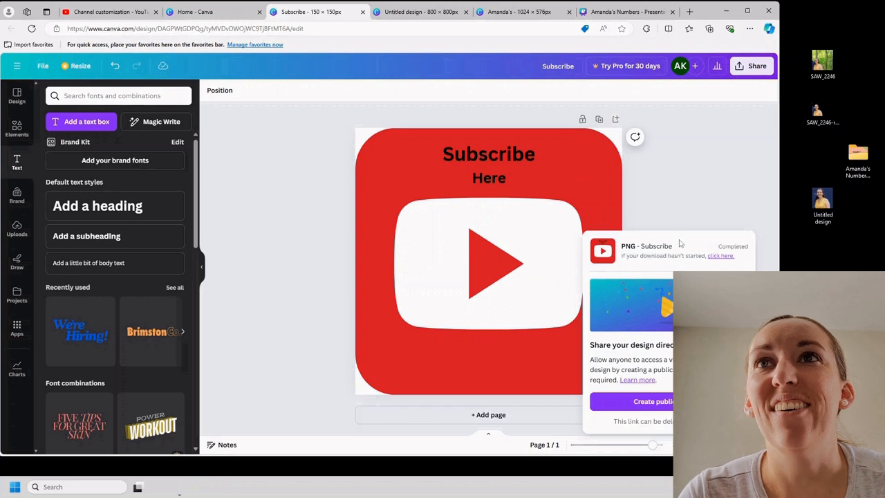
drag(615, 68, 830, 233)
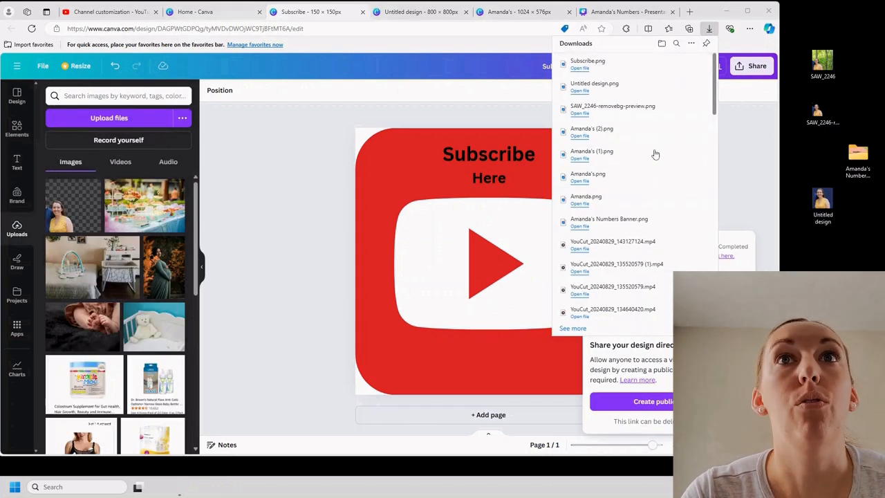
click(111, 10)
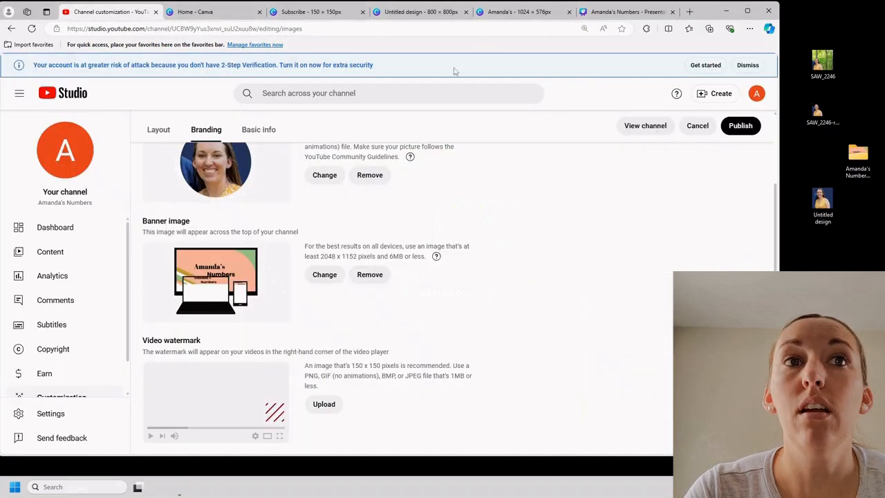
click(323, 404)
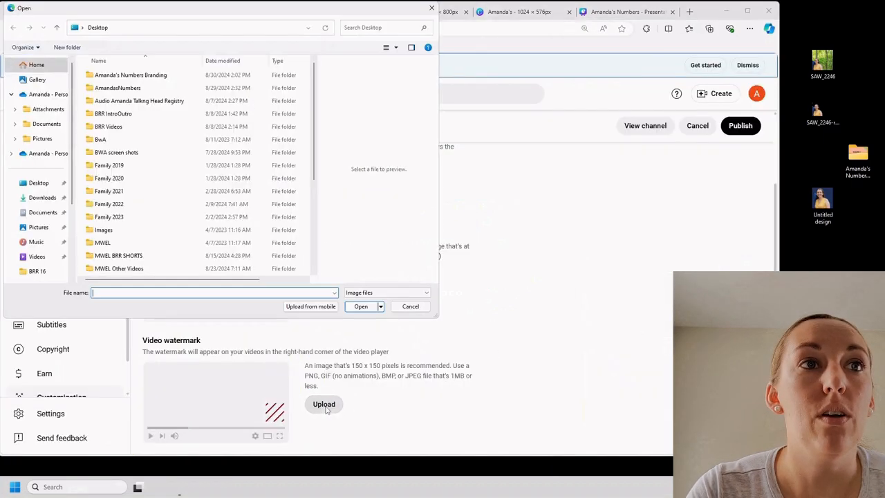
scroll(271, 206, down, 1)
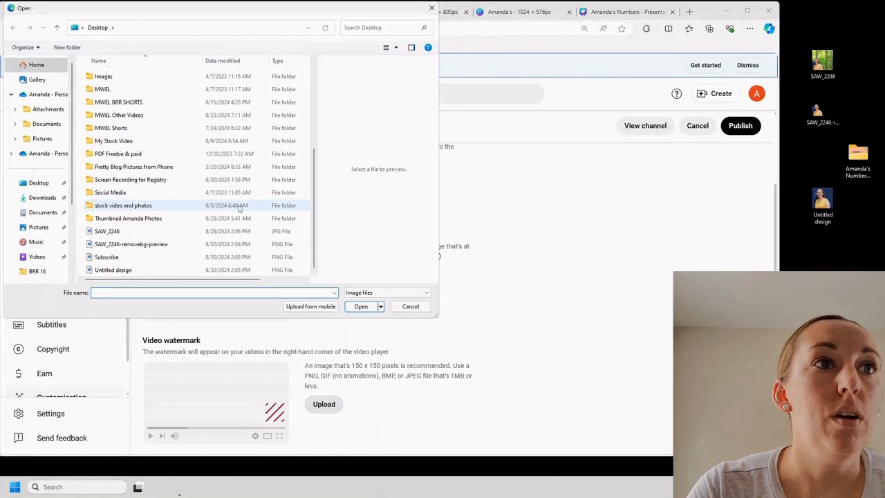
double_click(125, 271)
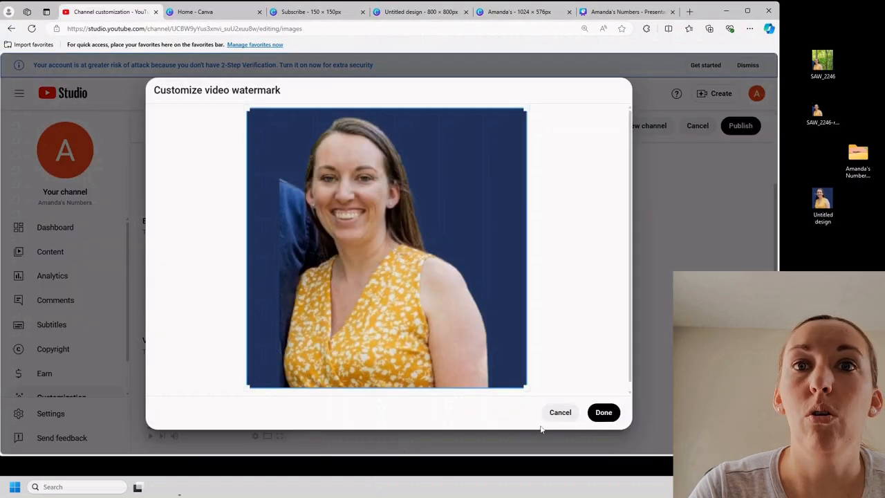
click(564, 413)
Upload the Subscribe PNG from the desktop as the channel's video watermark and publish the branding changes
click(325, 410)
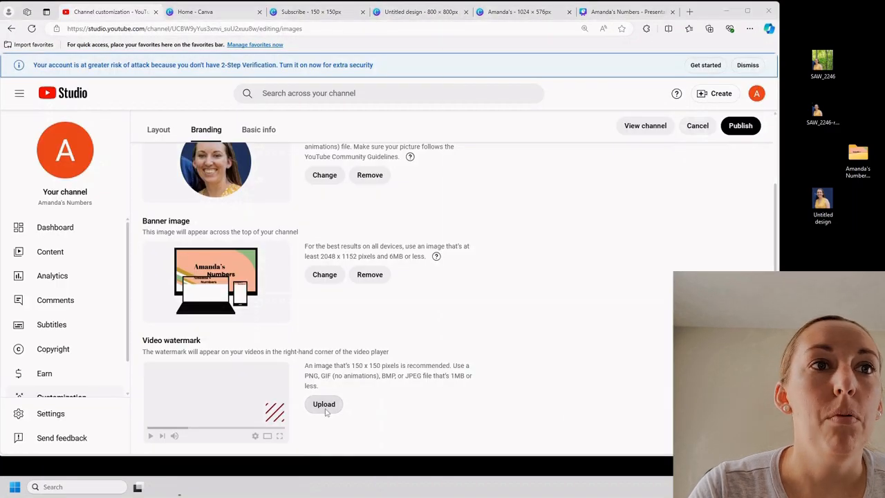
scroll(208, 242, down, 5)
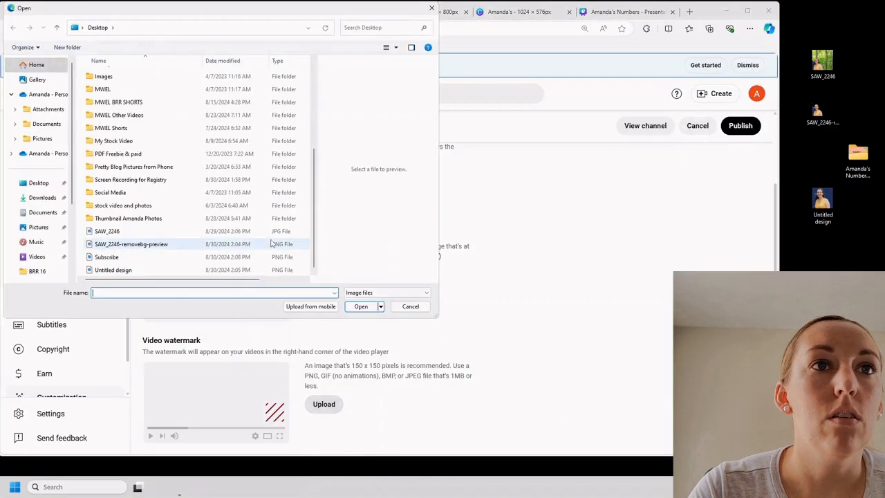
double_click(219, 257)
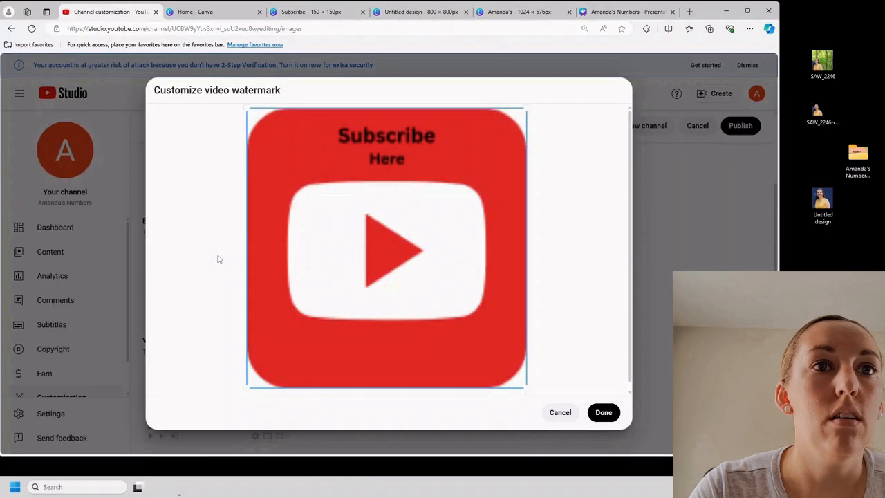
click(602, 413)
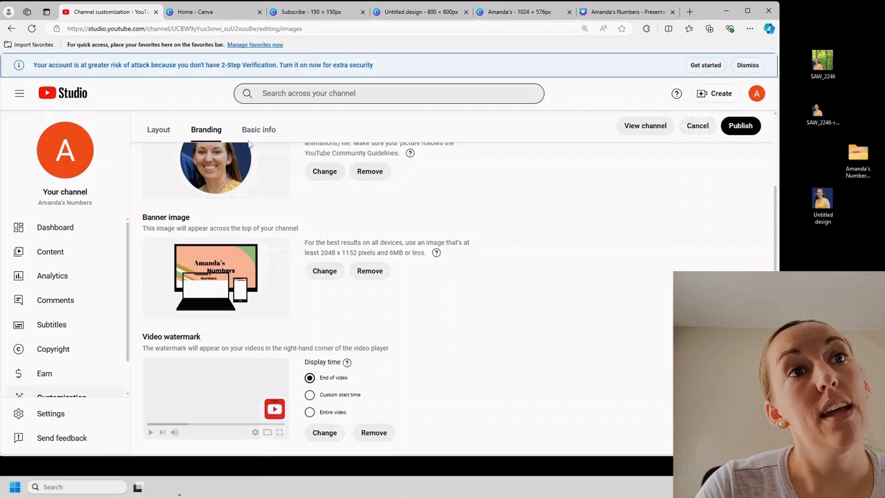
click(749, 126)
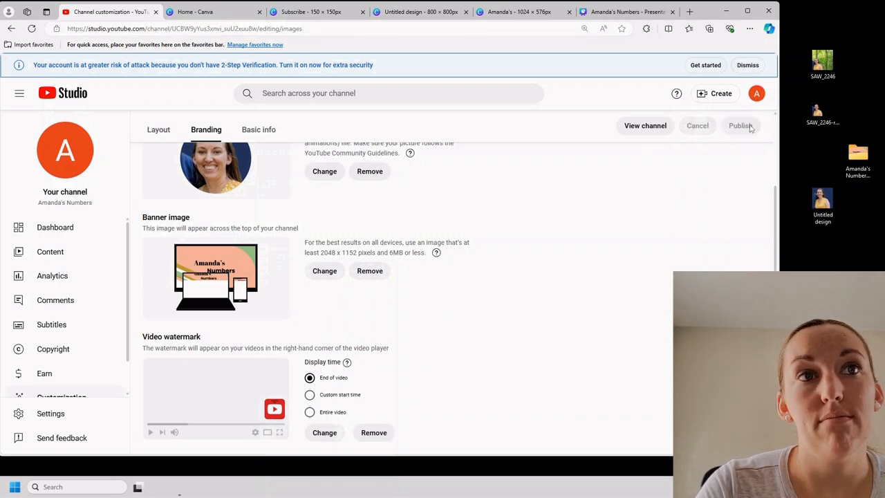
View the public channel page and check its profile picture and description
scroll(749, 130, up, 2)
click(654, 155)
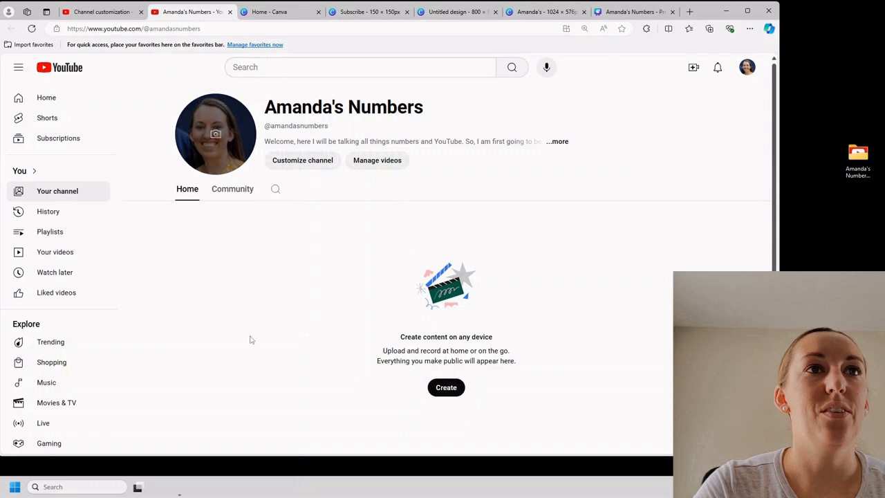
click(559, 142)
click(516, 143)
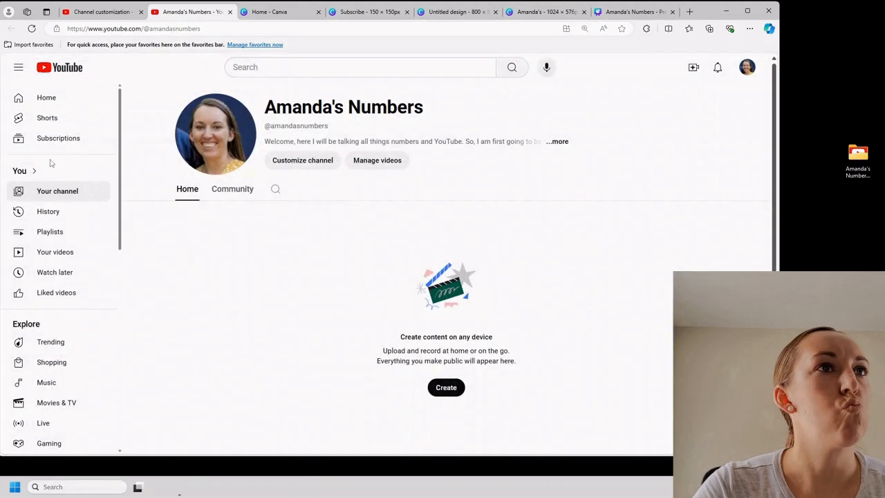
click(47, 98)
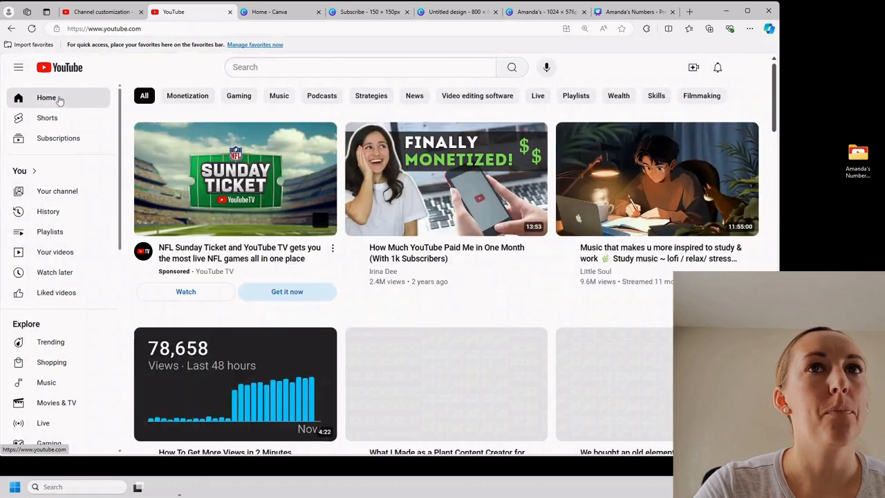
click(747, 67)
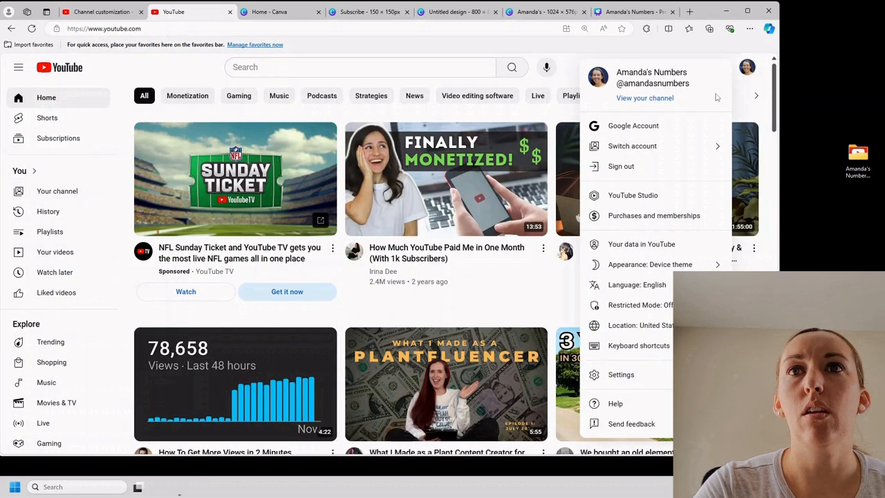
click(647, 196)
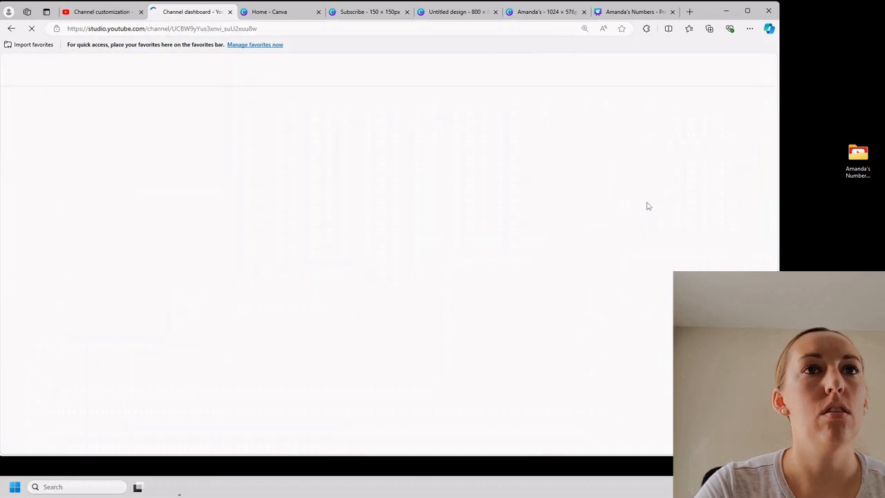
click(51, 252)
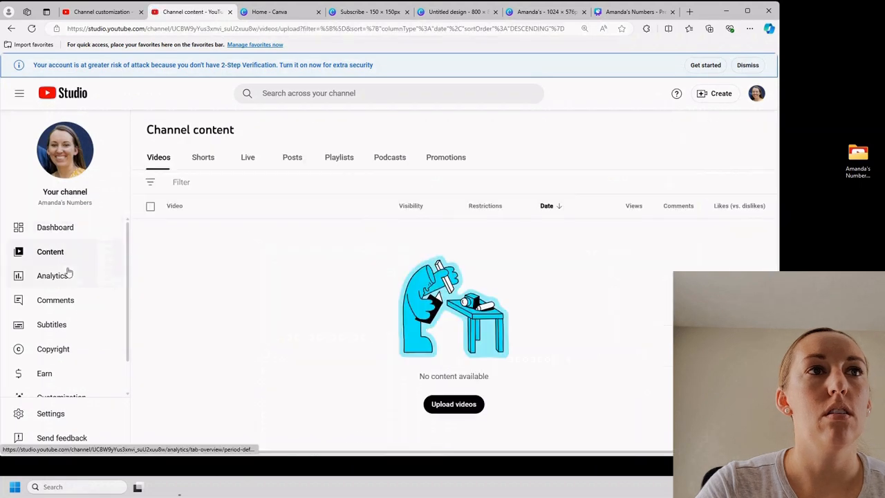
click(70, 170)
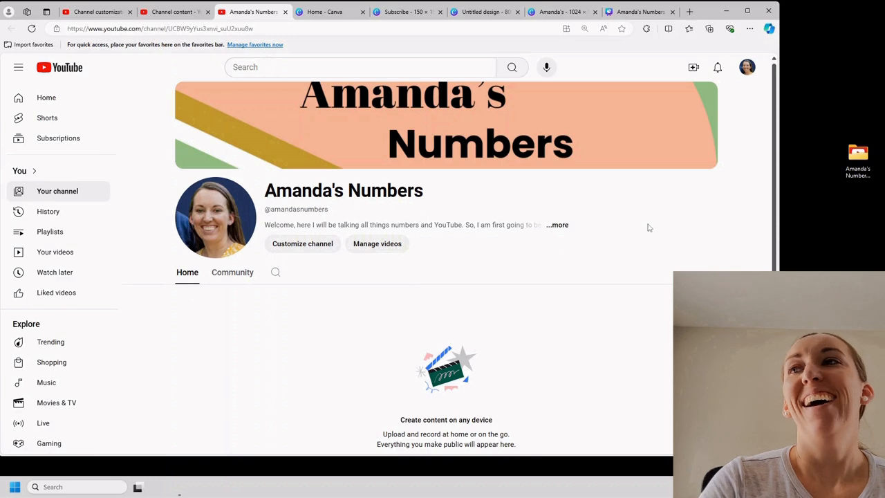
mouse_move(446, 129)
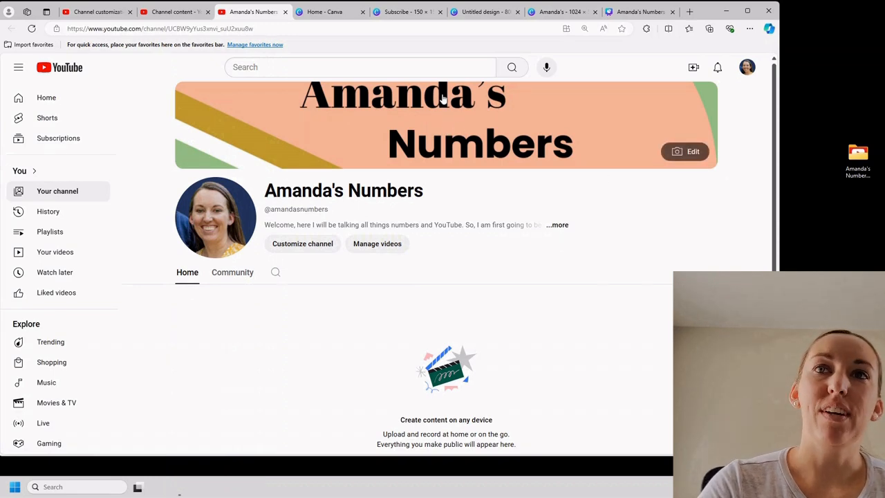